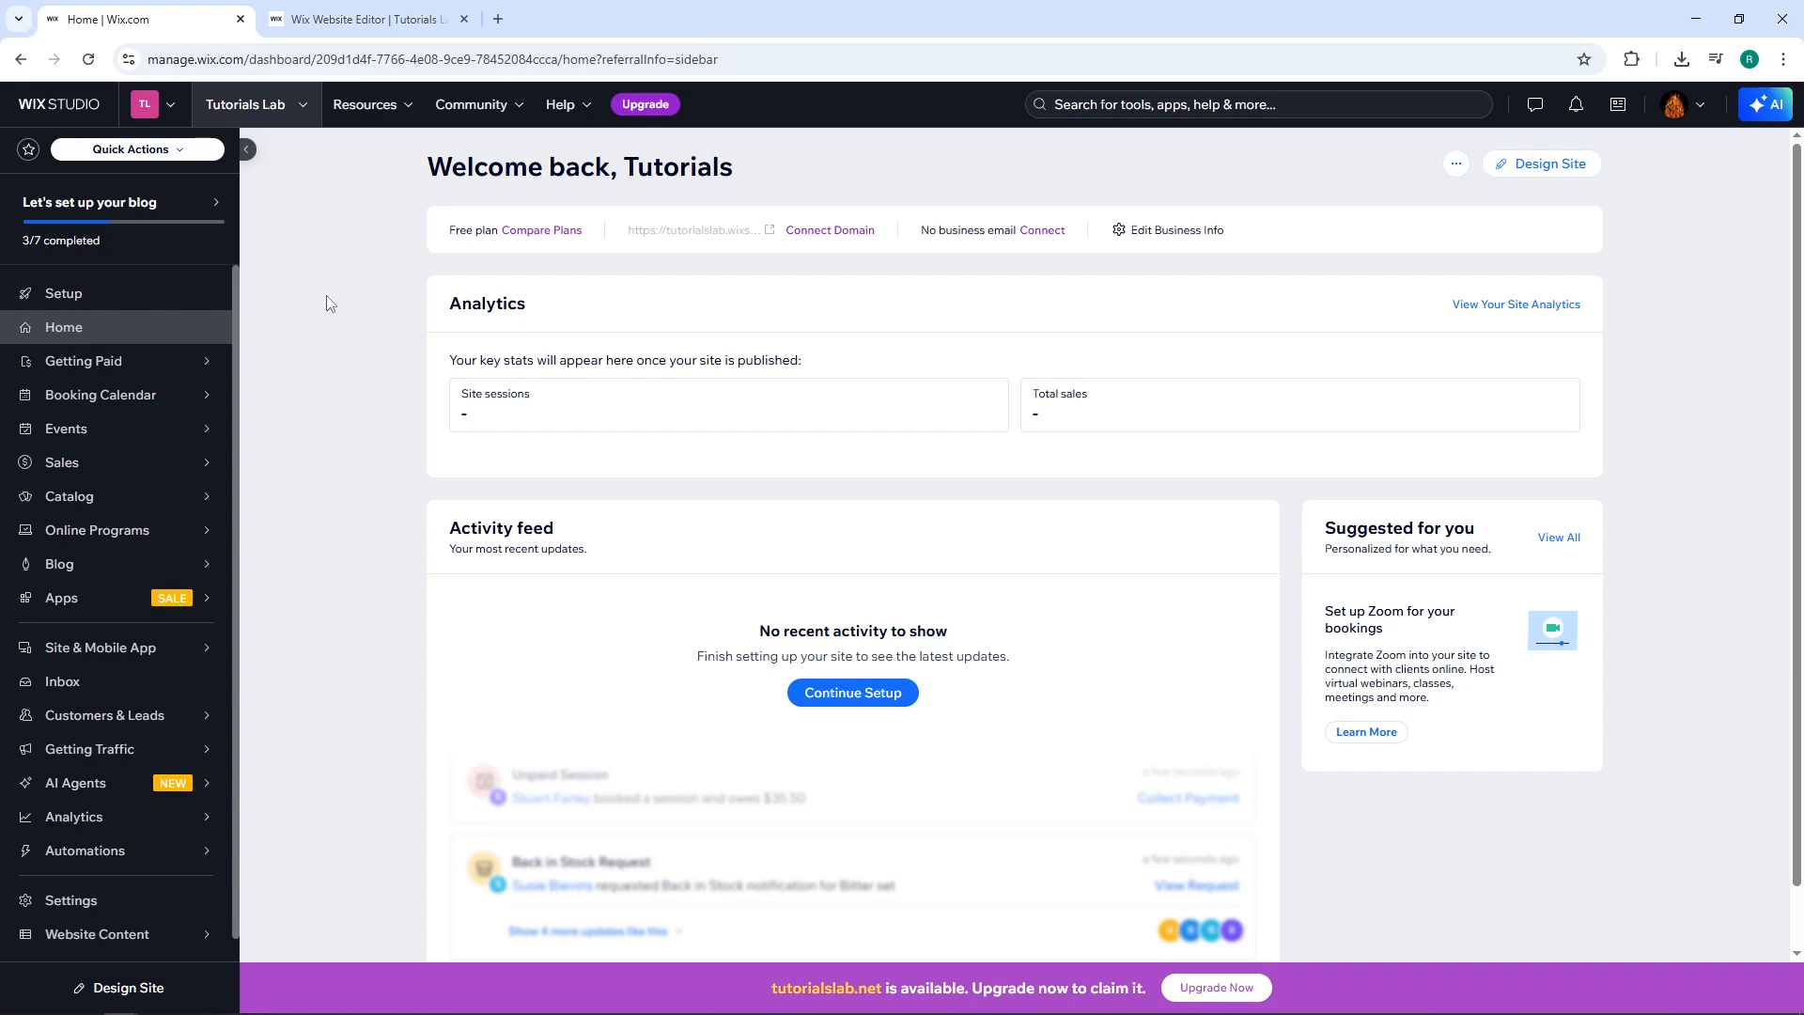
# Go to the site's Website Overview and open the Tutorials Lab site in the Wix Editor.
pyautogui.moveTo(108, 657)
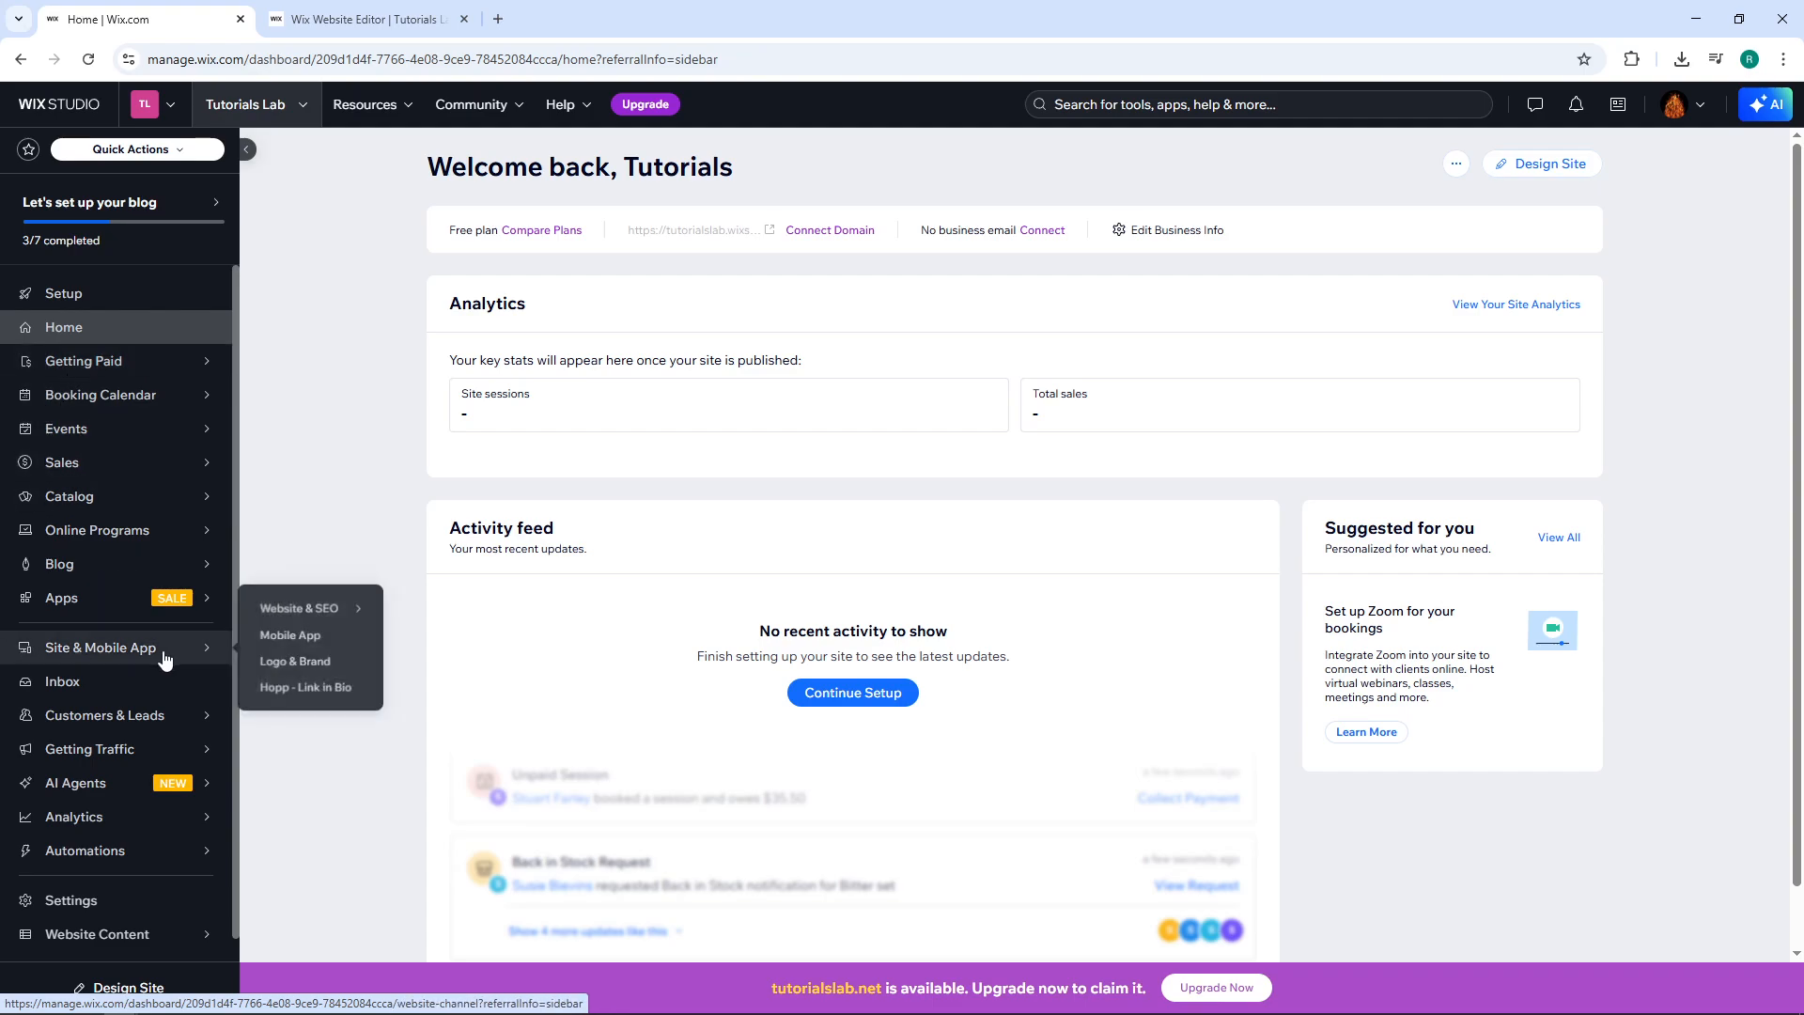
pyautogui.click(108, 657)
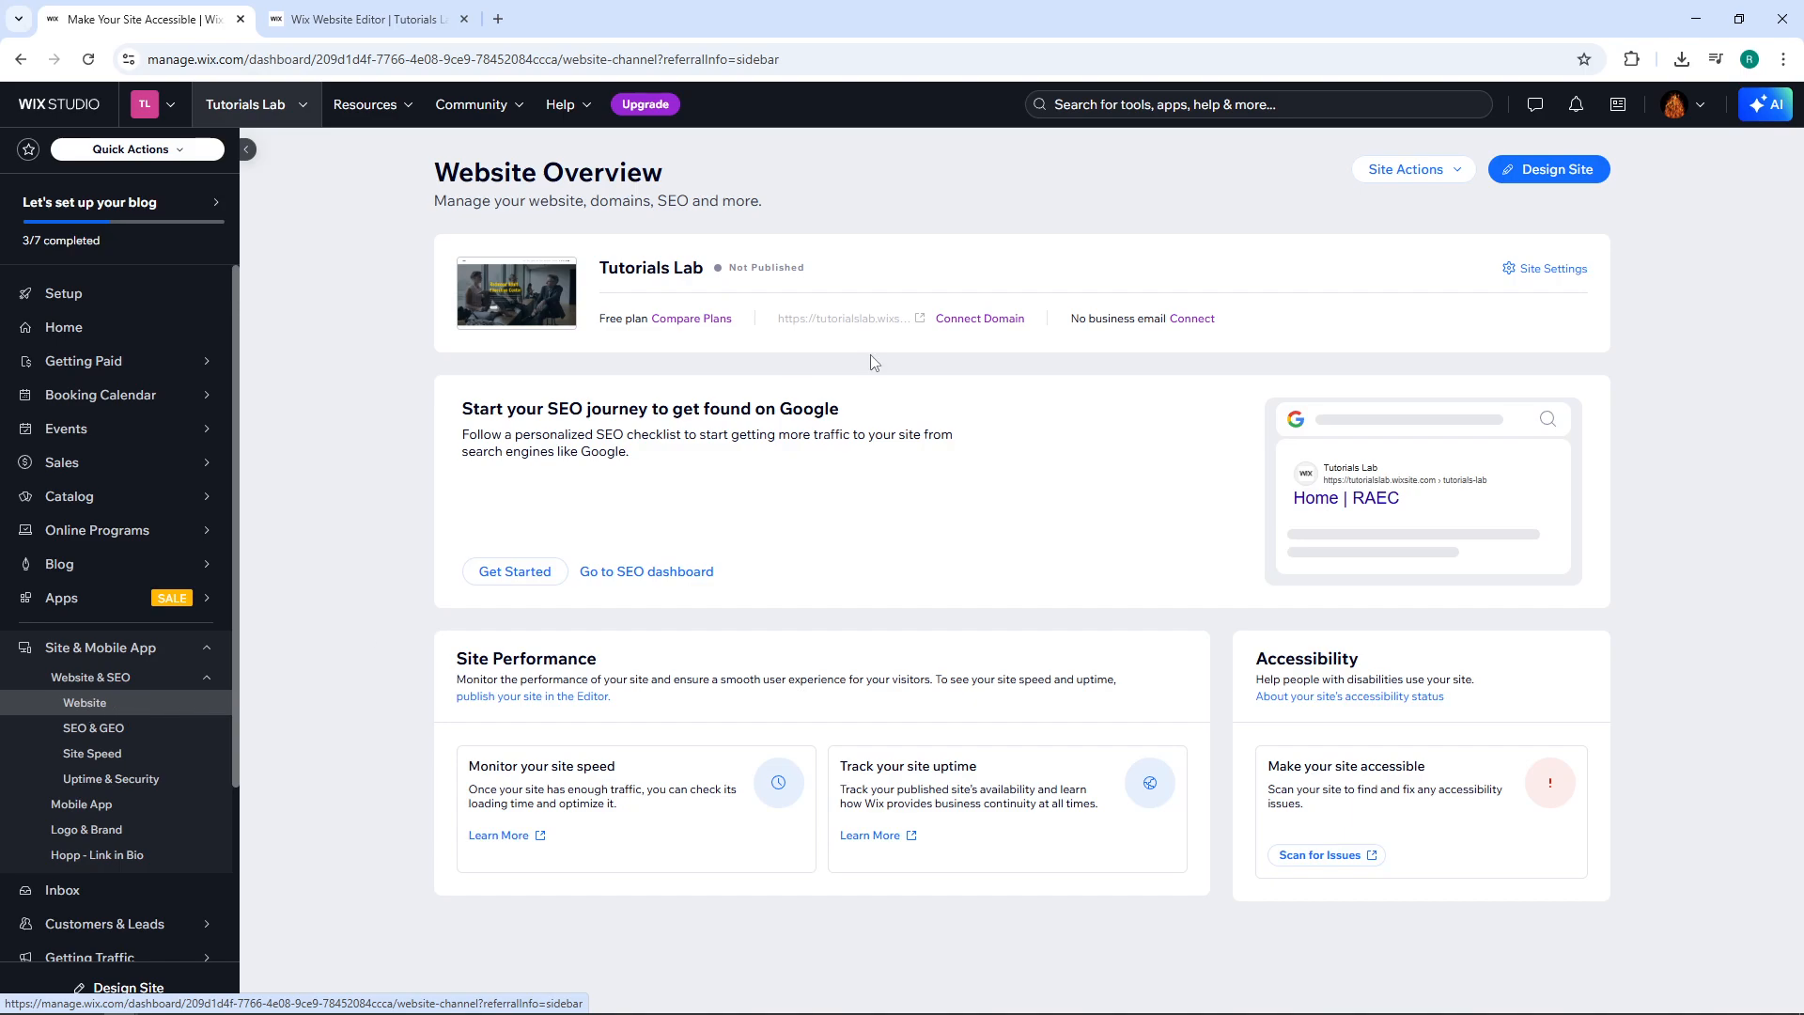
pyautogui.click(1557, 173)
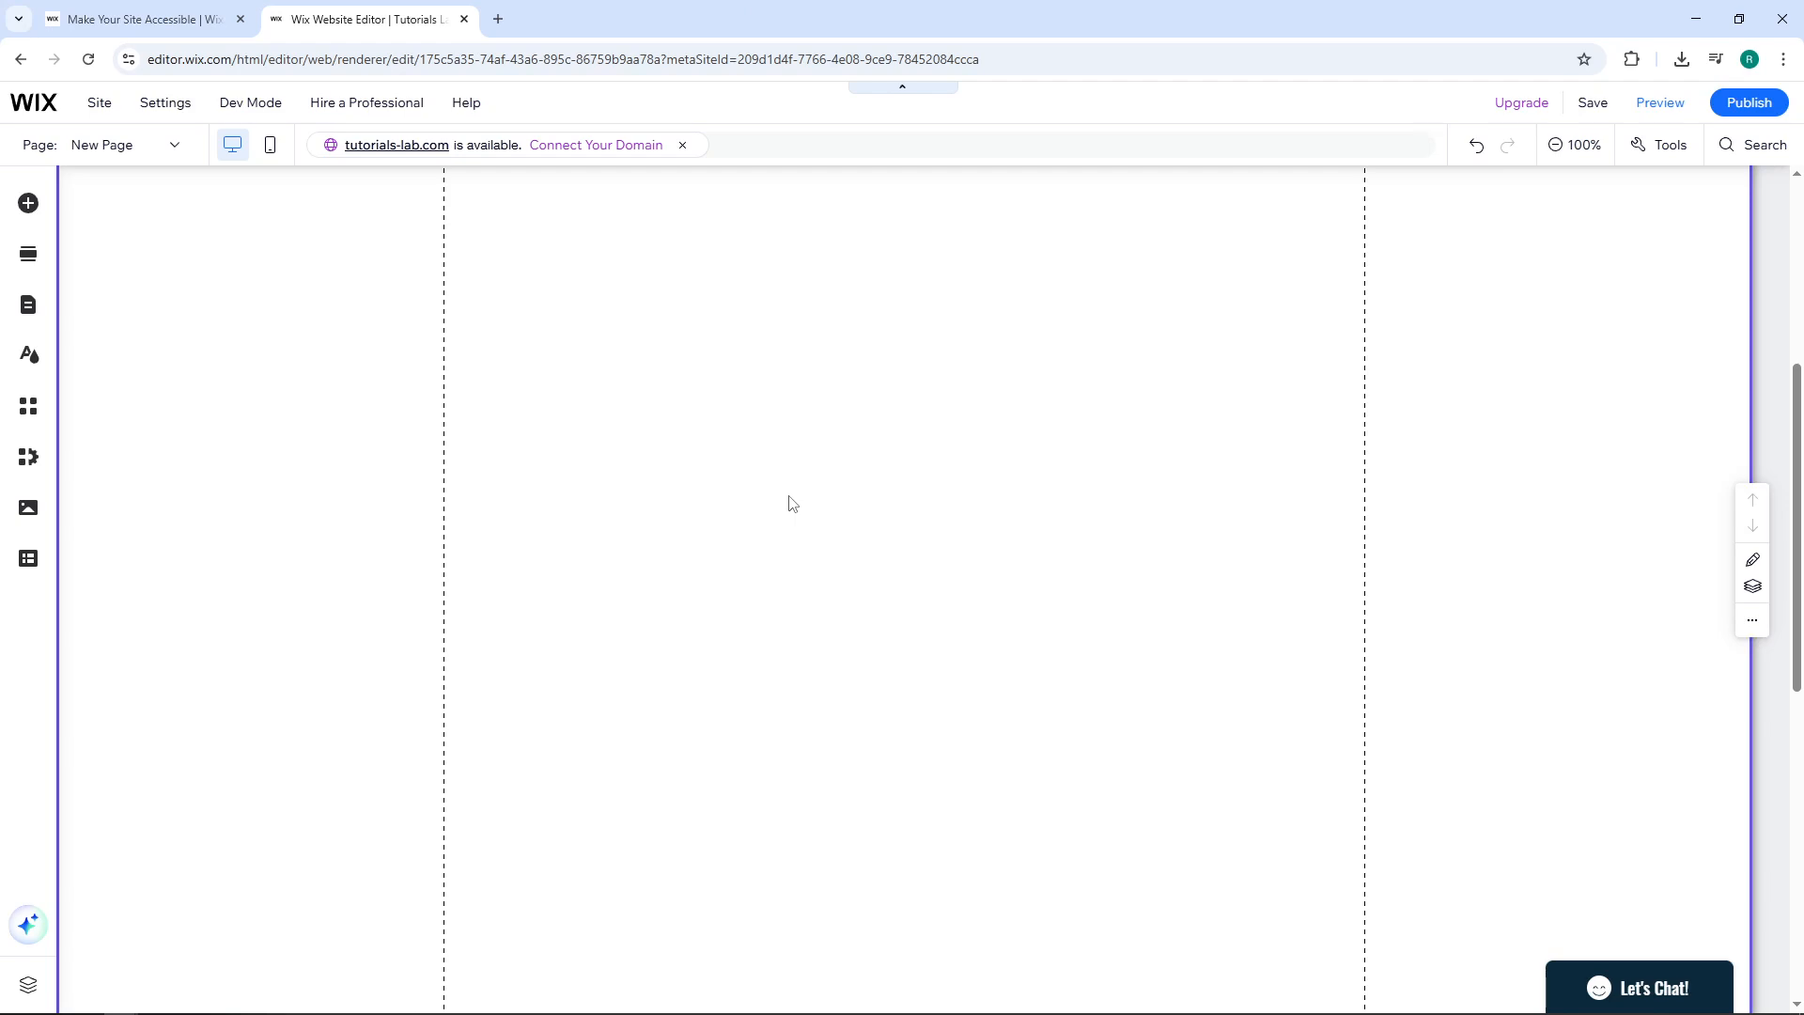
# Drag a Bookings Calendar widget onto the blank New Page and open Booking Services management.
pyautogui.click(29, 204)
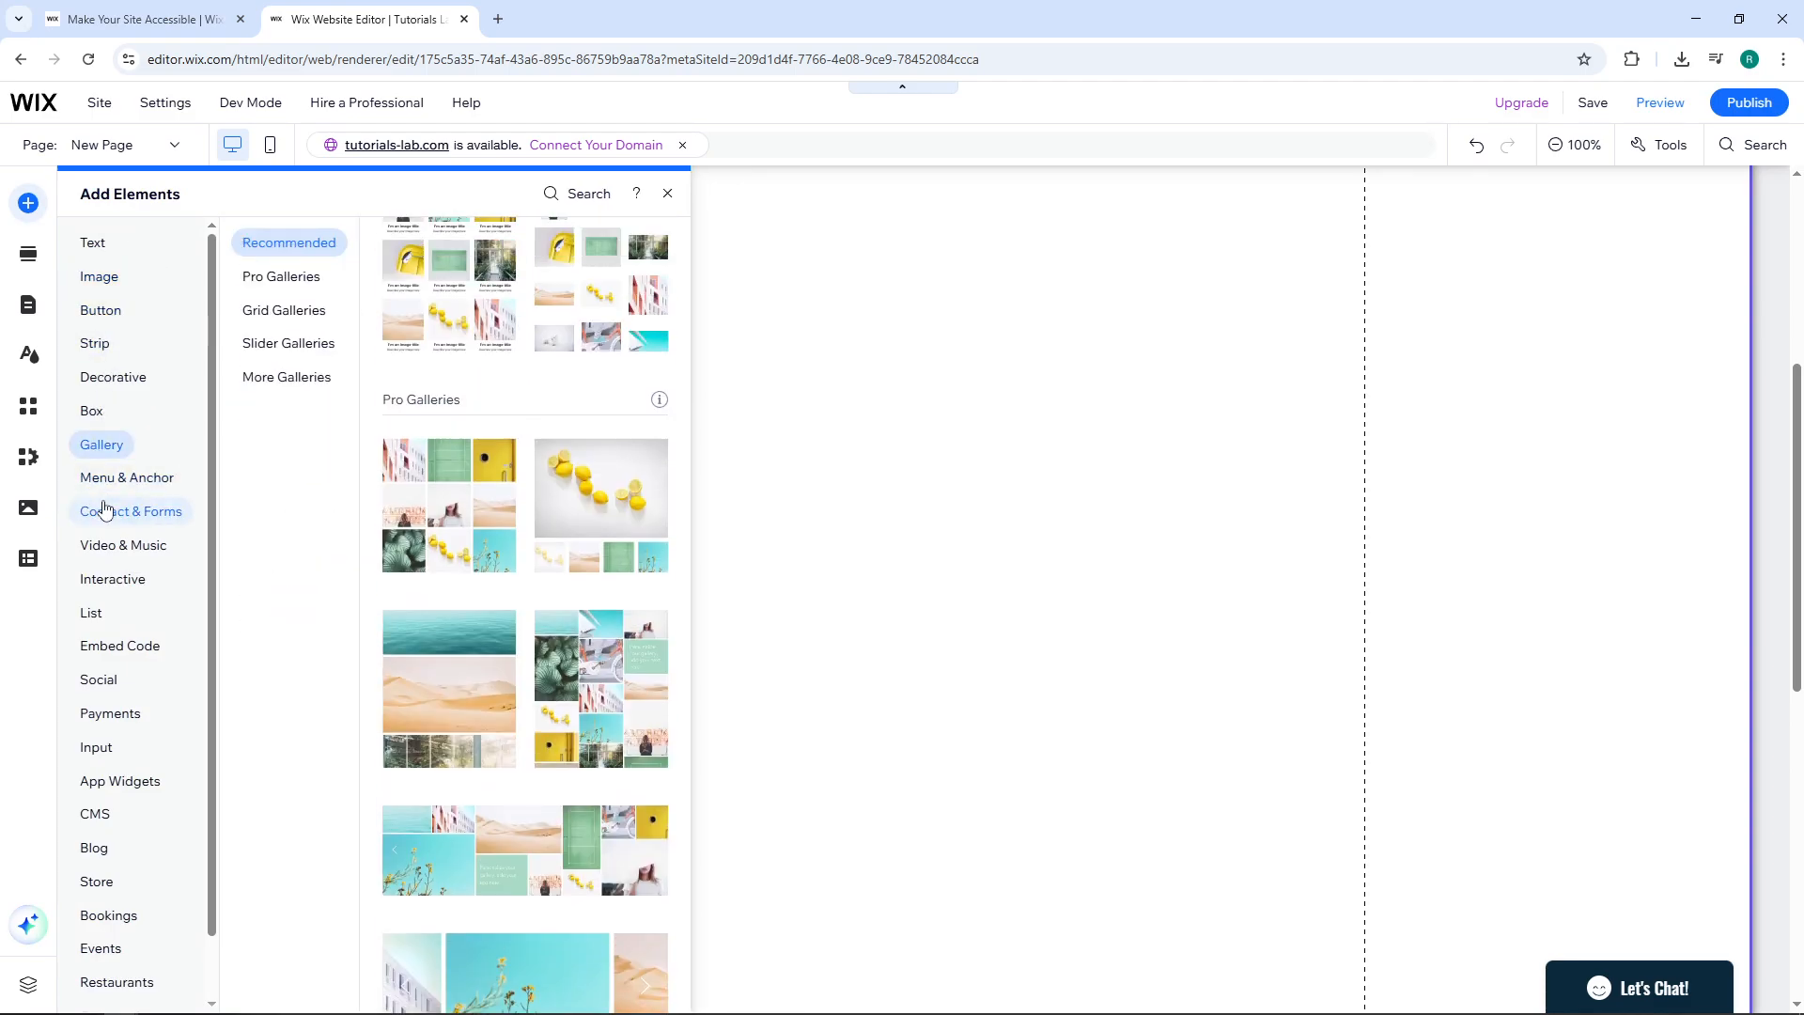
pyautogui.moveTo(122, 916)
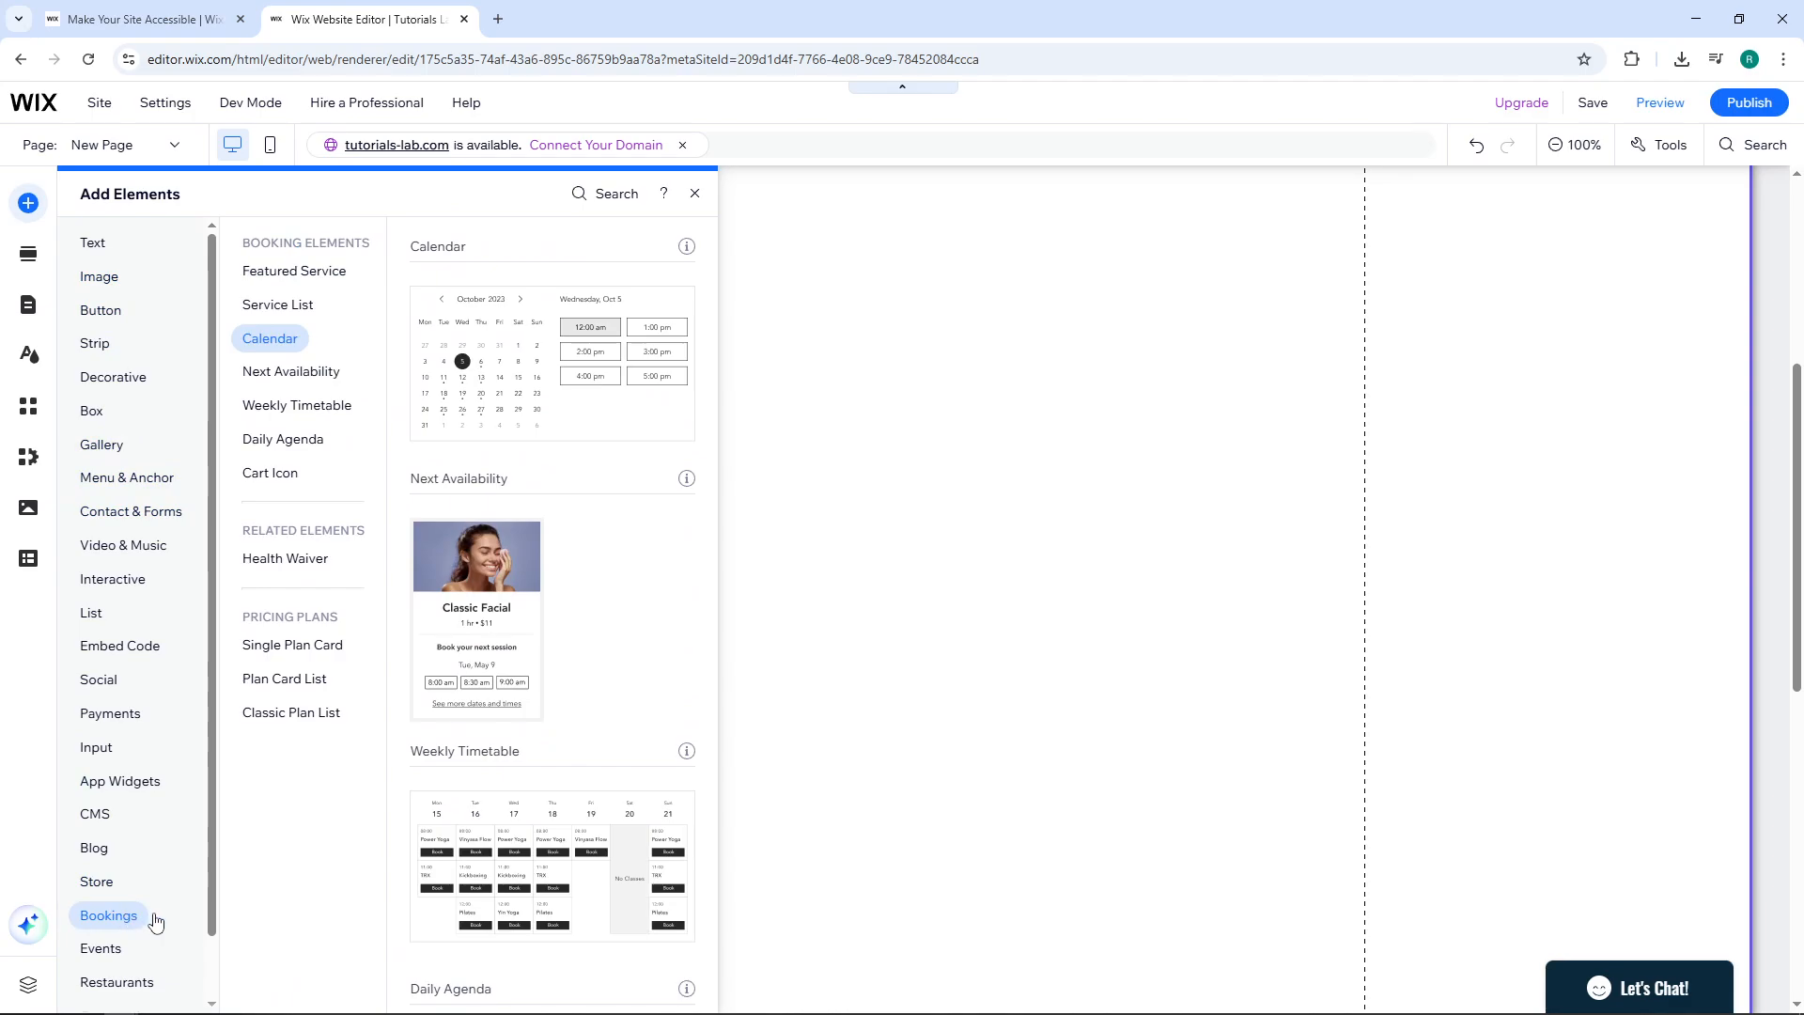
pyautogui.click(299, 338)
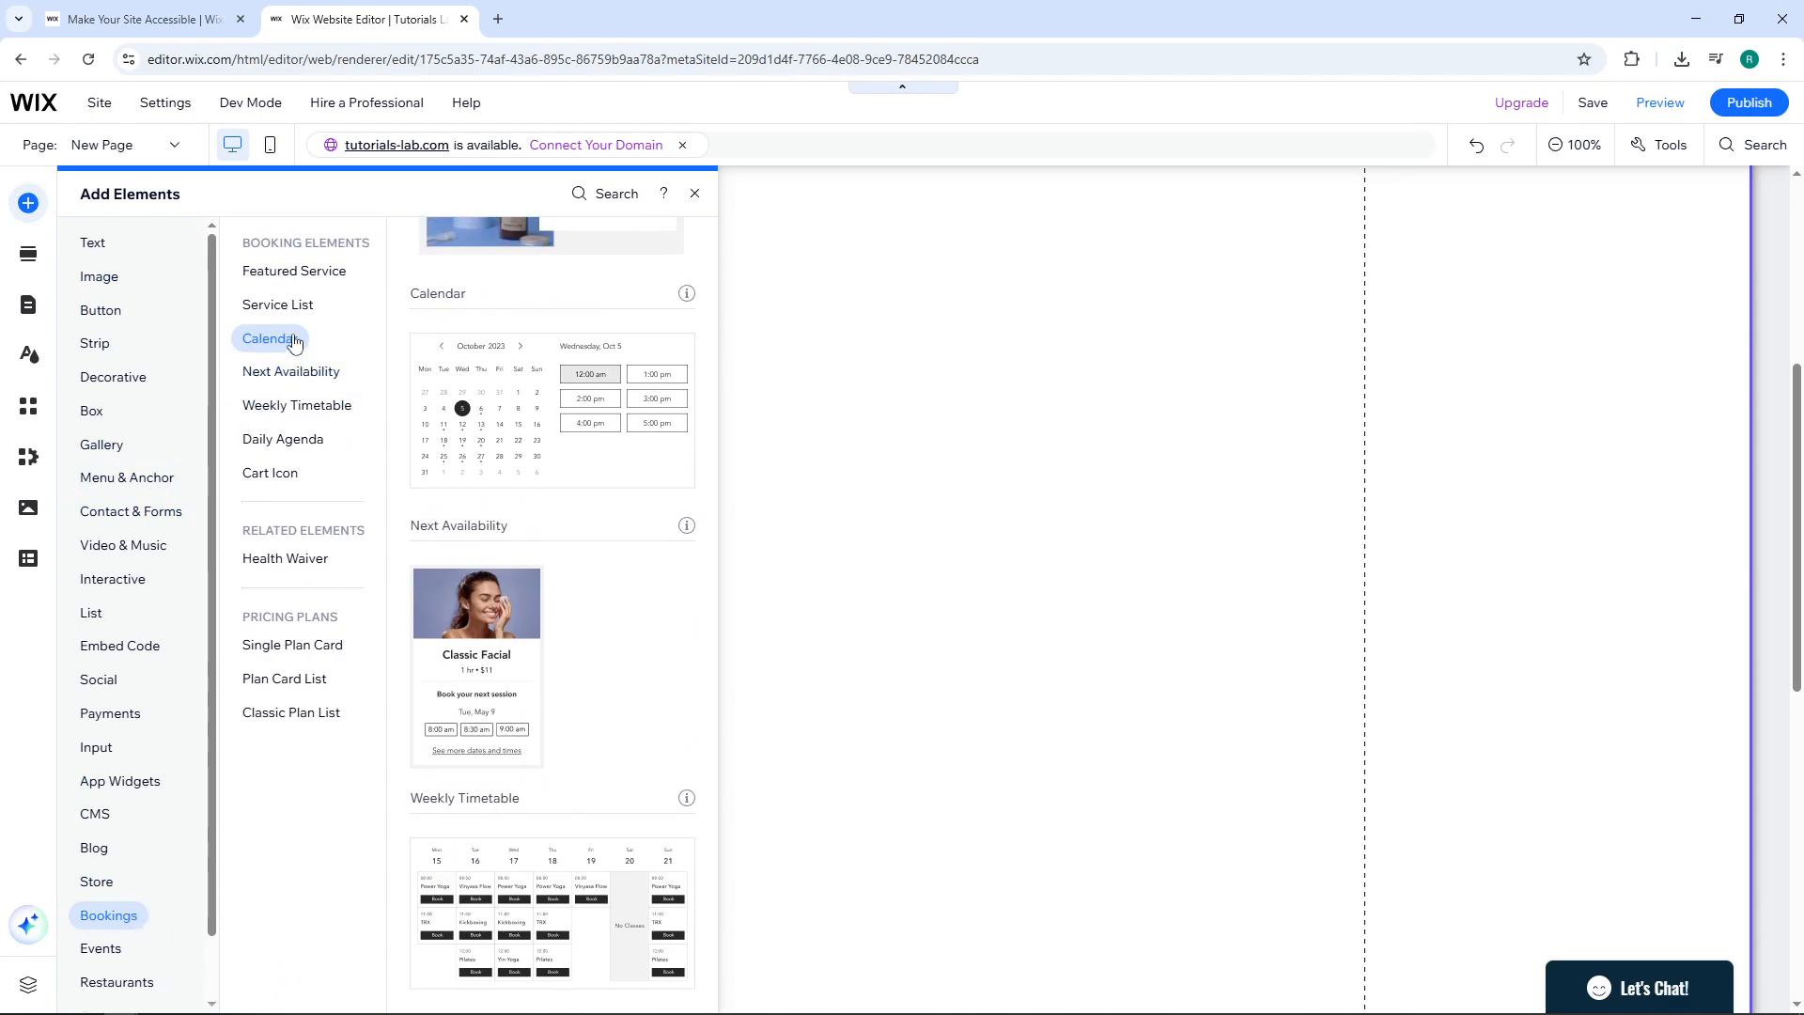
pyautogui.click(286, 303)
pyautogui.click(290, 277)
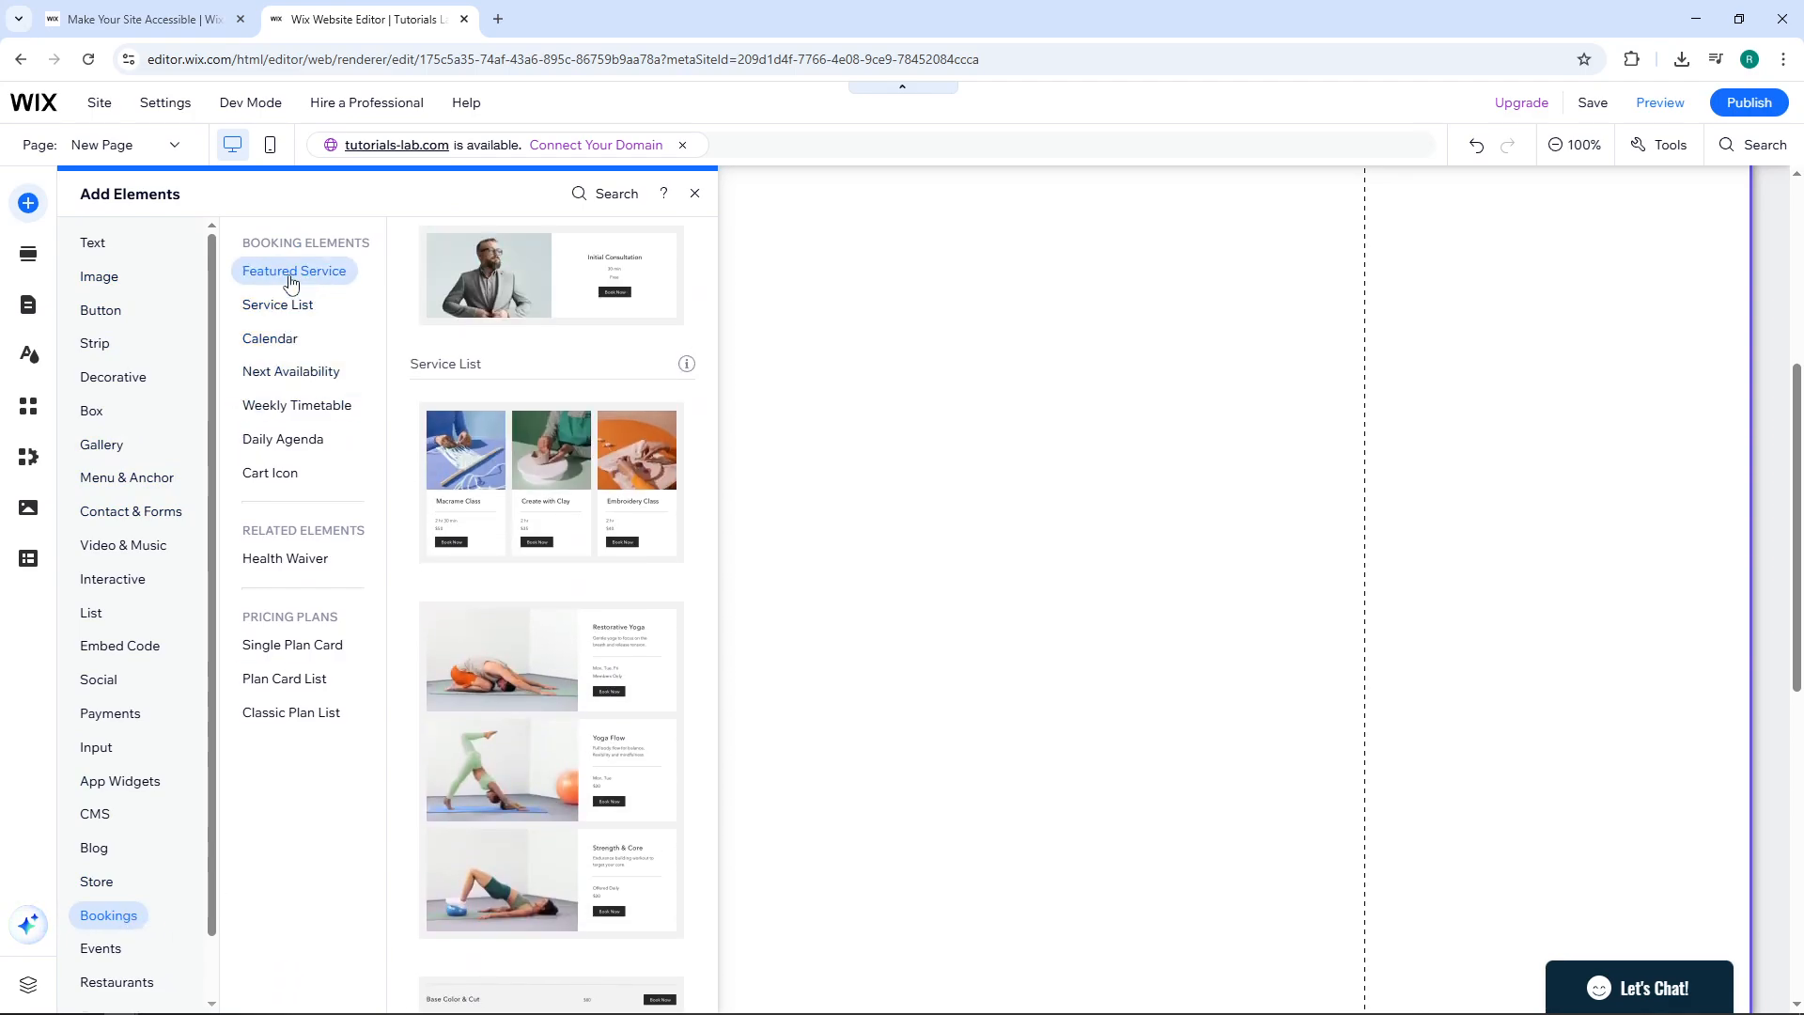
pyautogui.click(291, 372)
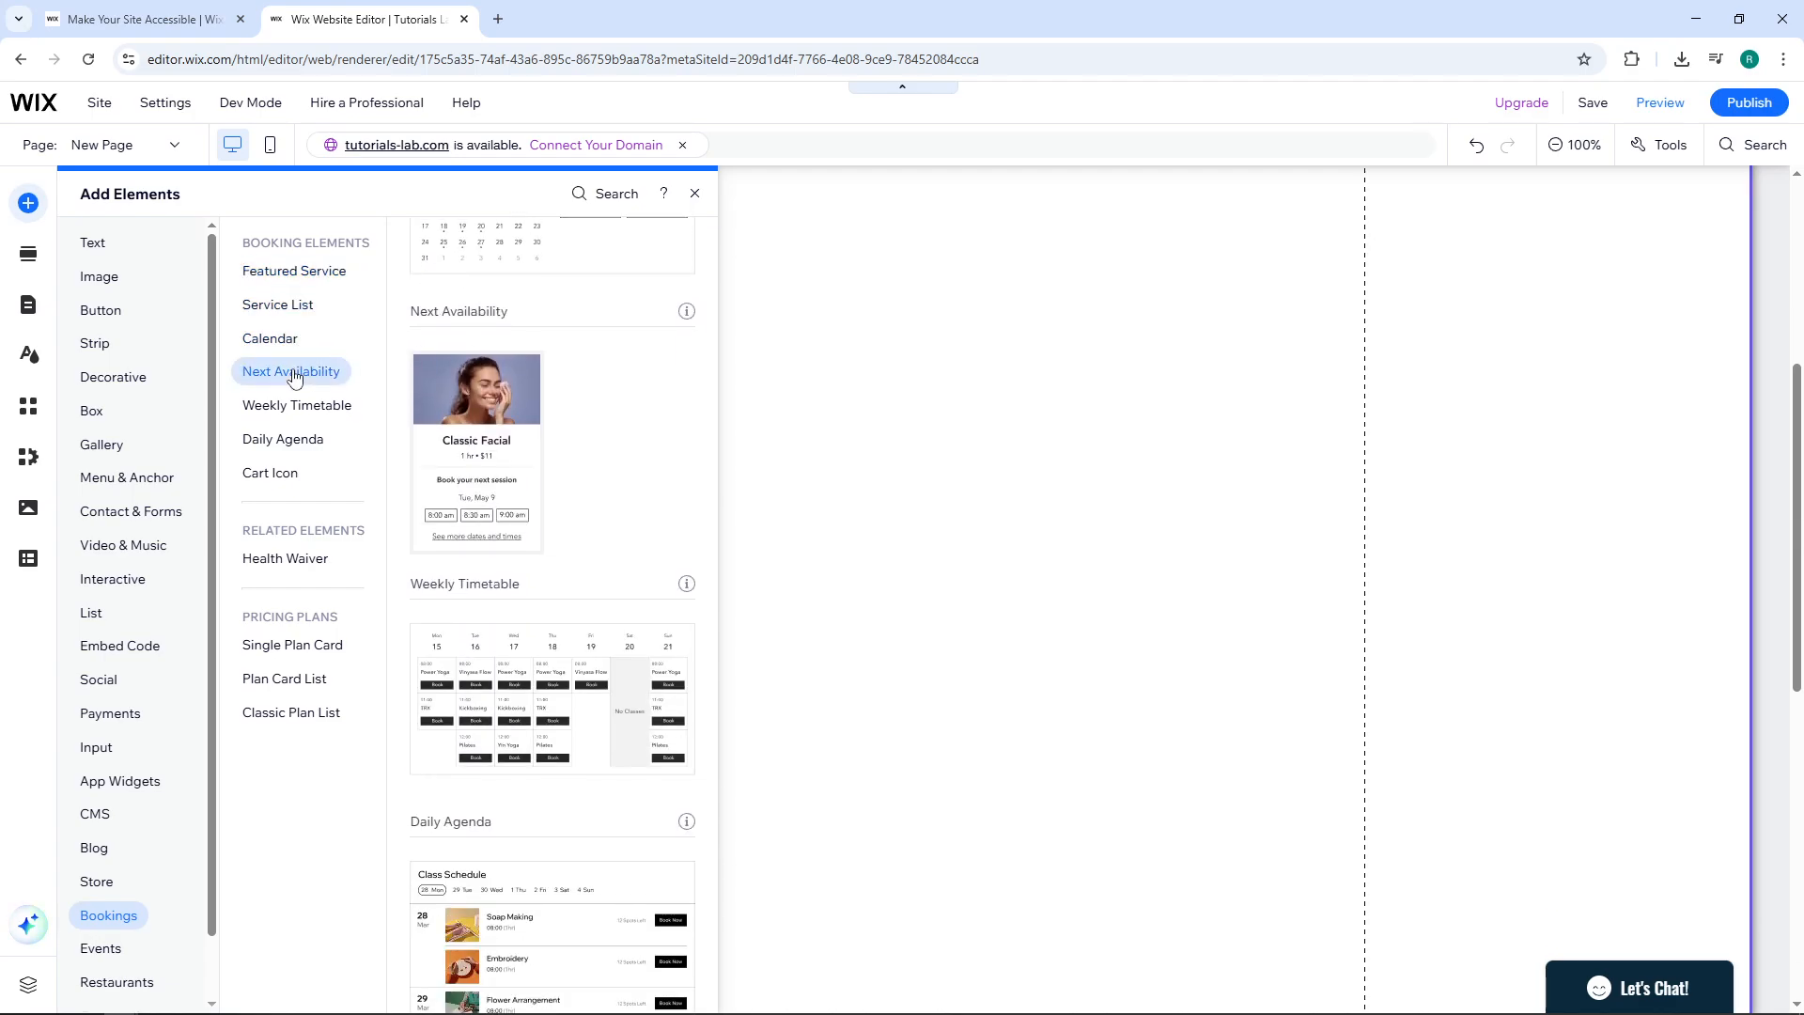
pyautogui.click(276, 344)
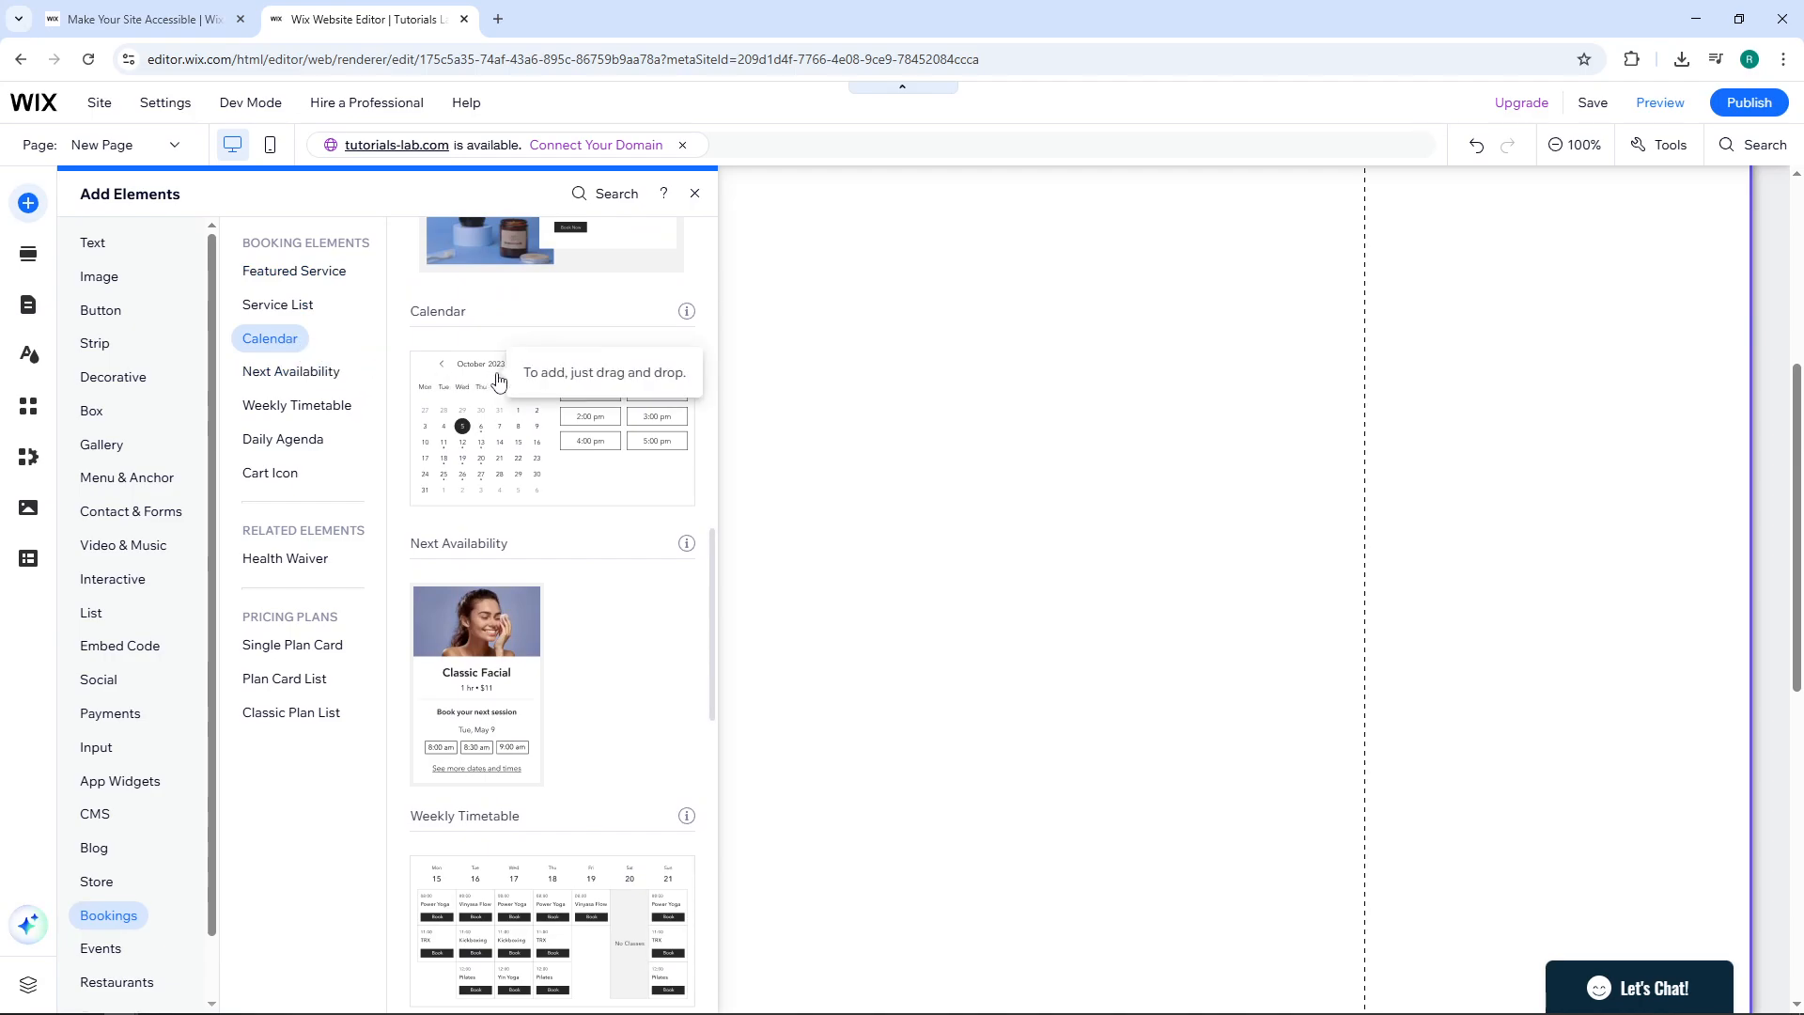
pyautogui.moveTo(499, 385); pyautogui.dragTo(821, 402)
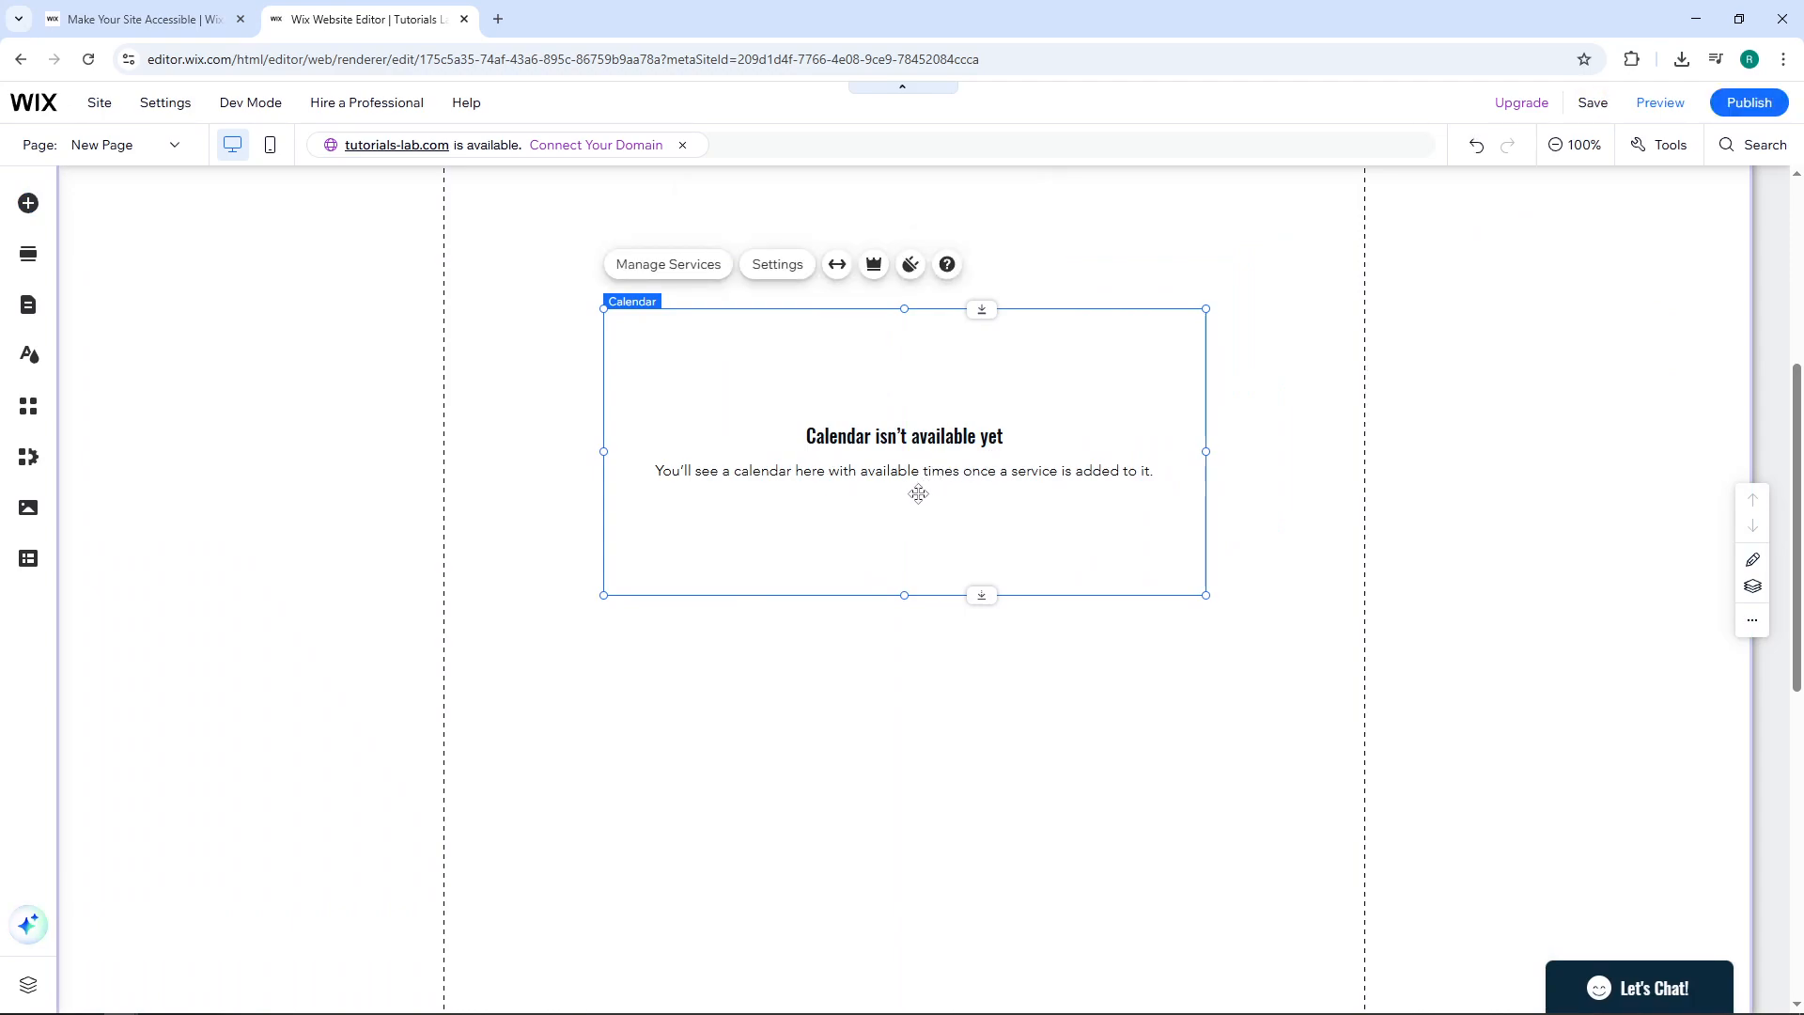
pyautogui.click(682, 280)
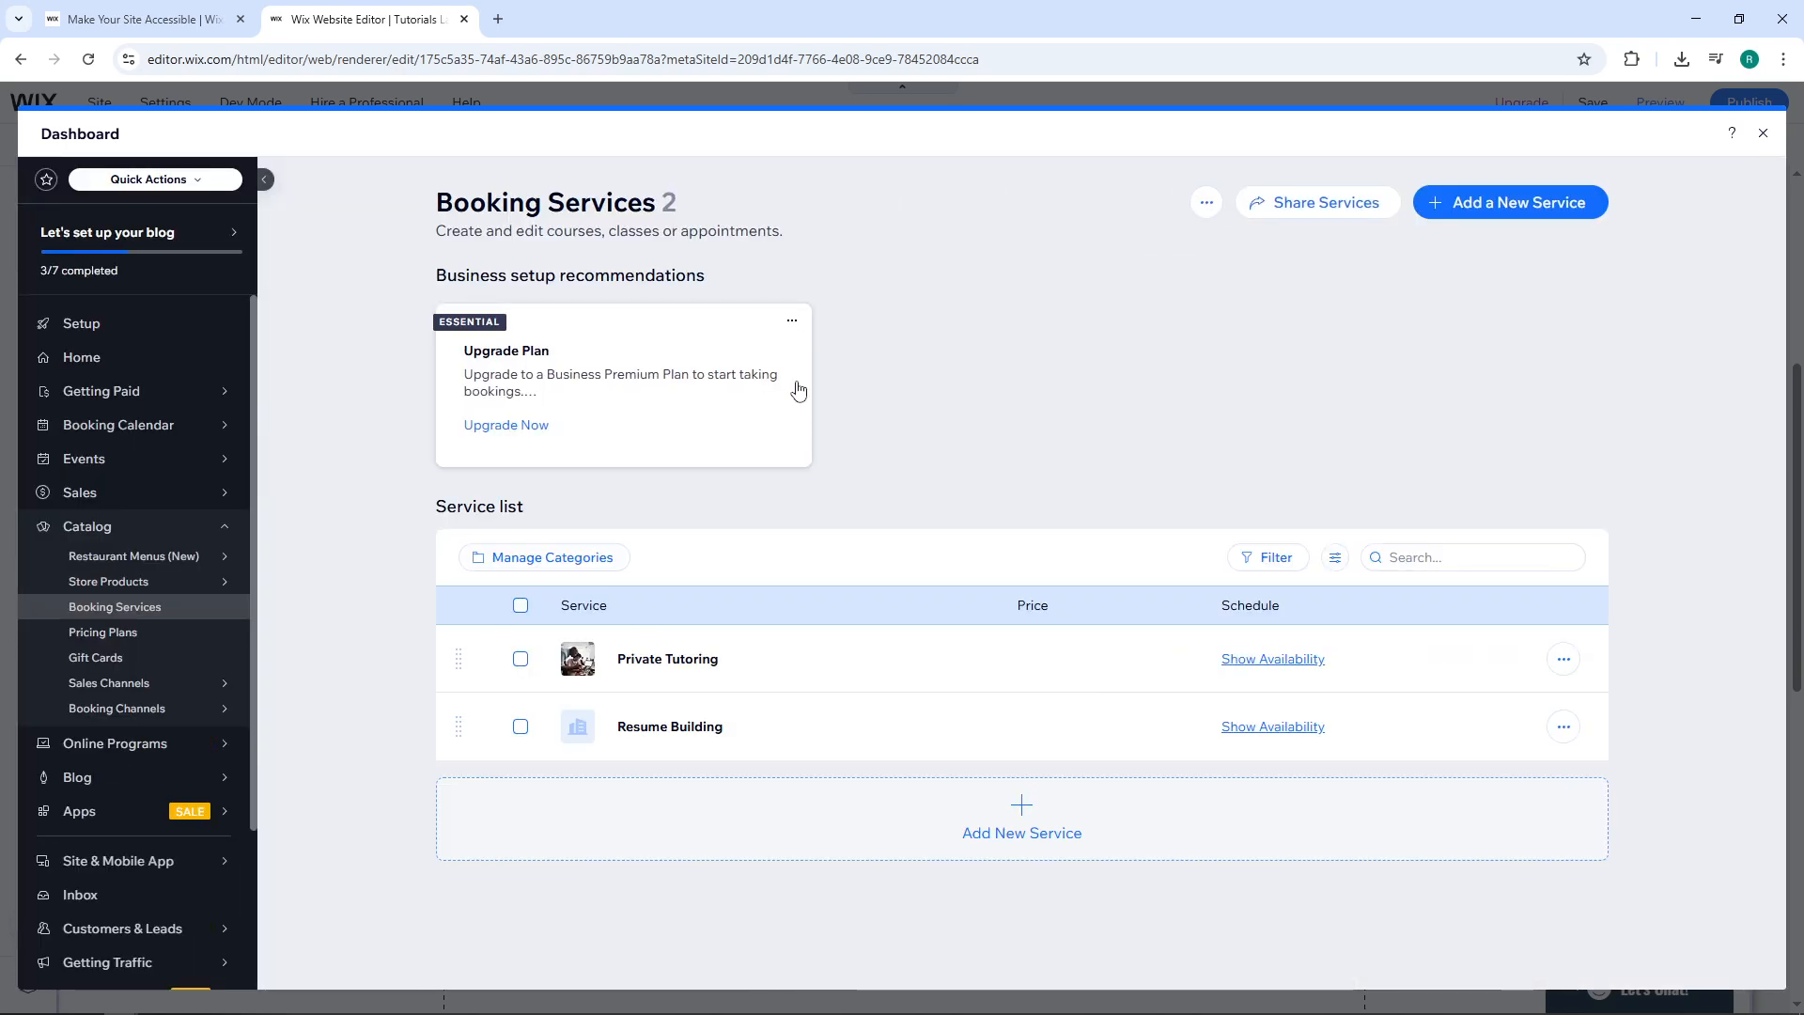
# Add a new booking service using the Resume Building appointment template.
pyautogui.click(1477, 209)
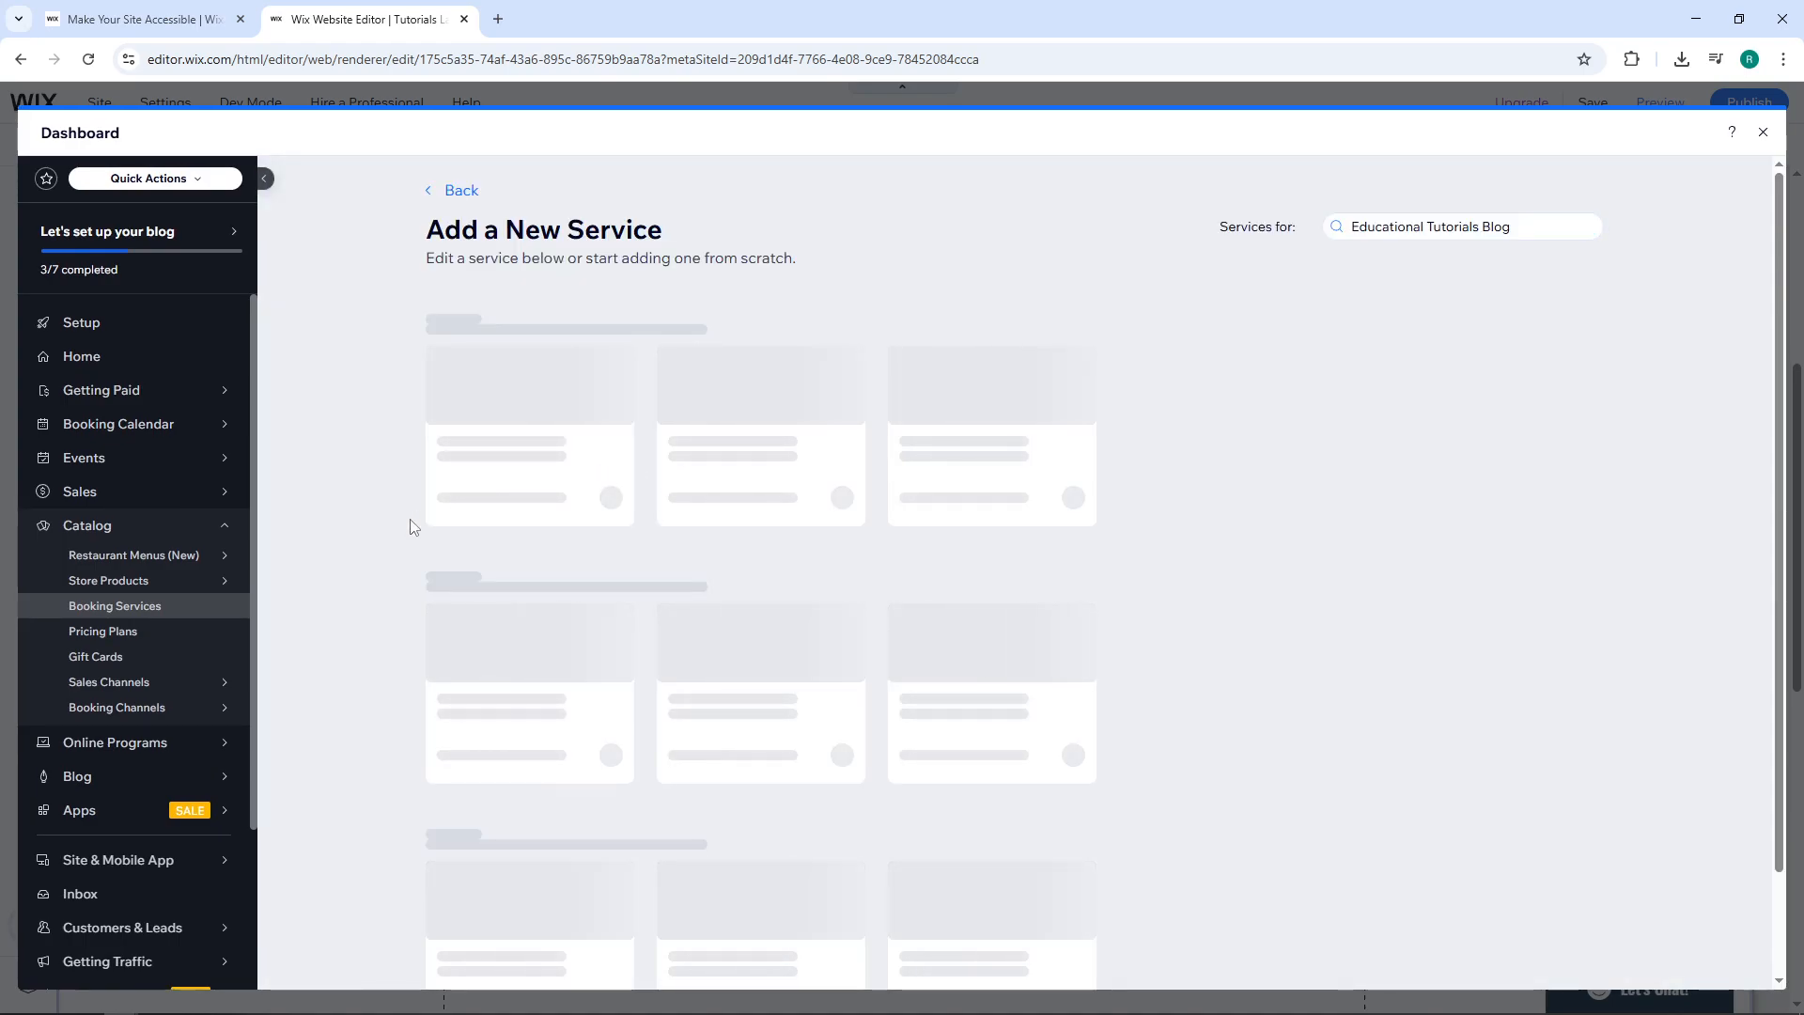
pyautogui.scroll(-1, 414, 531)
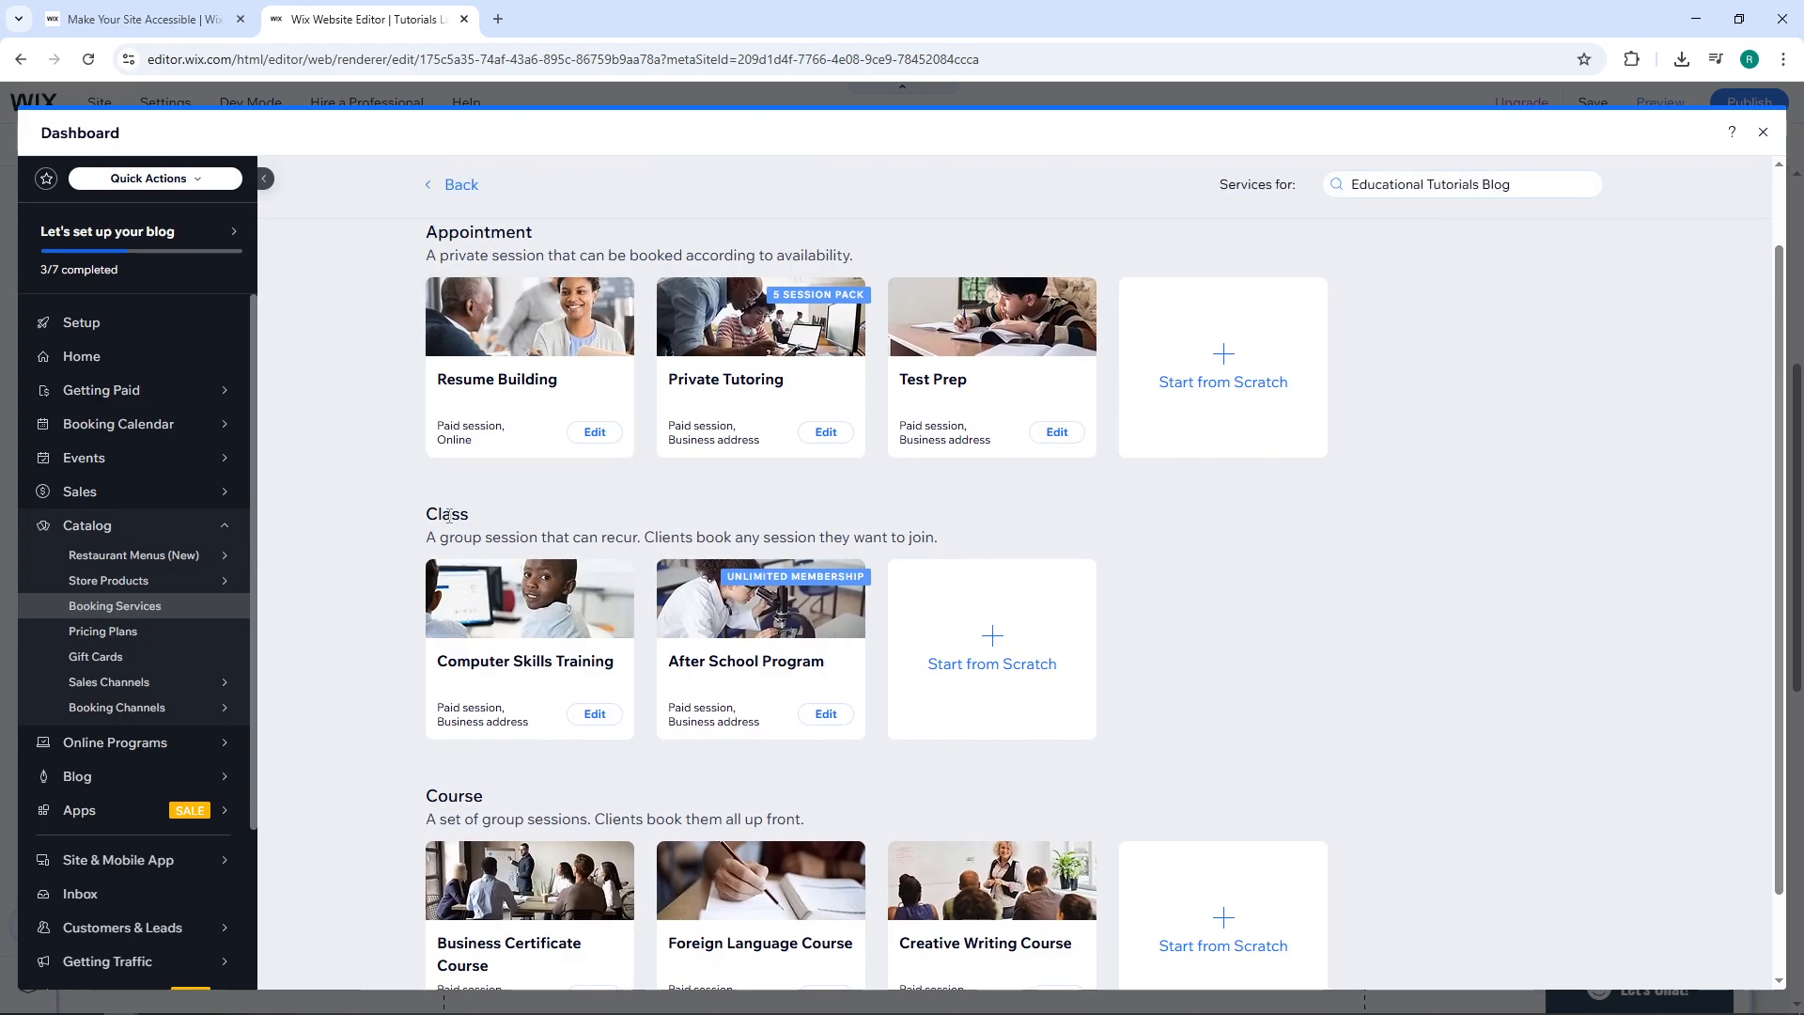
pyautogui.scroll(-1, 448, 515)
pyautogui.scroll(2, 663, 260)
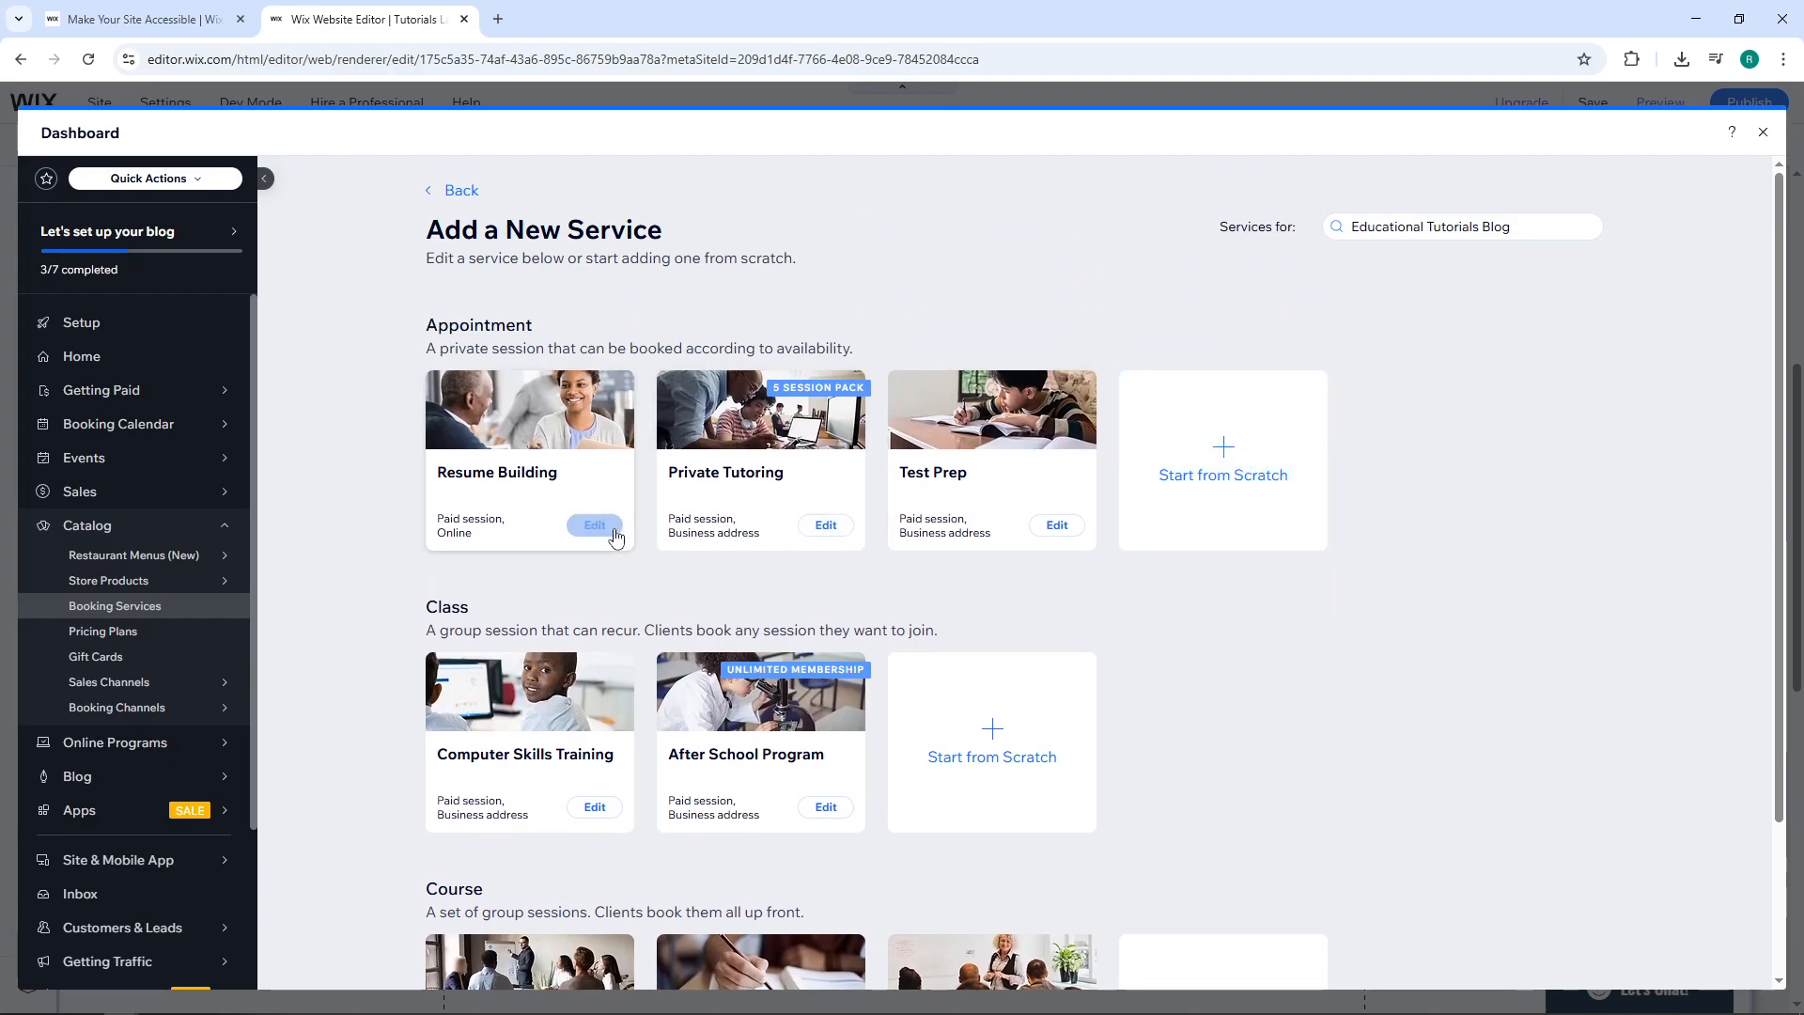
pyautogui.click(539, 485)
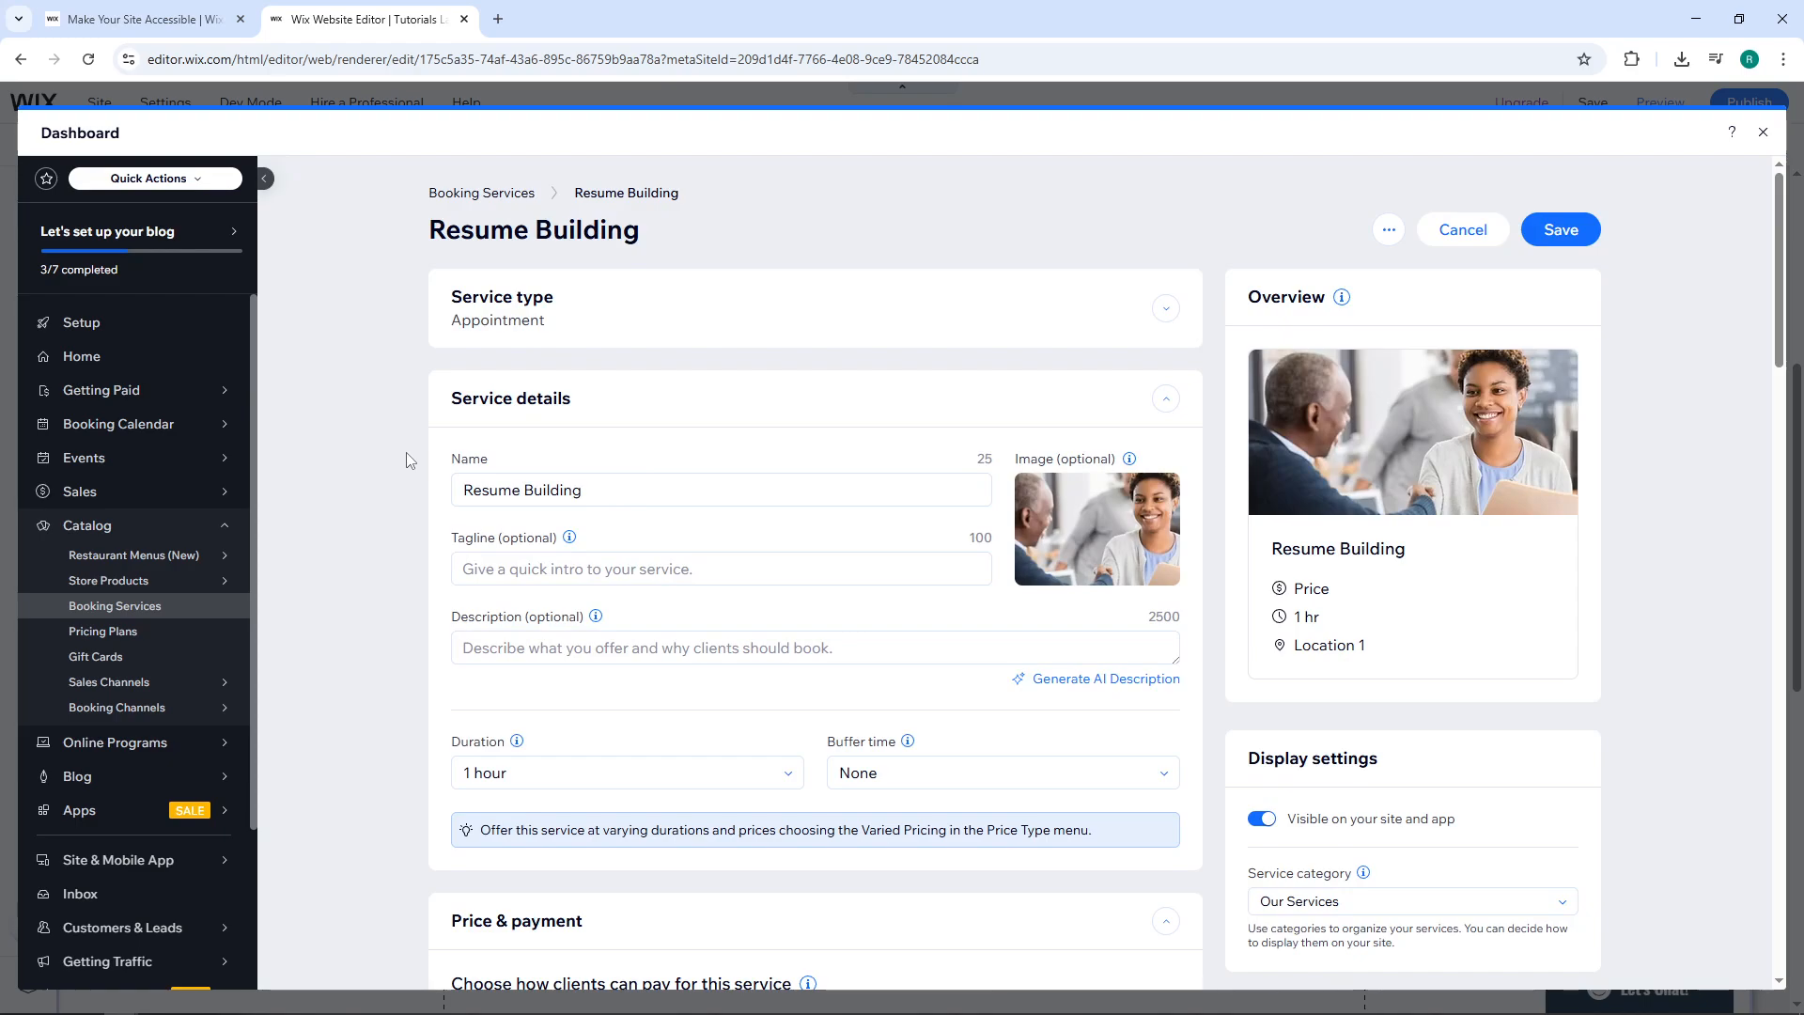
# Set the Resume Building session duration to 45 minutes with a 5-minute buffer.
pyautogui.scroll(-1, 409, 449)
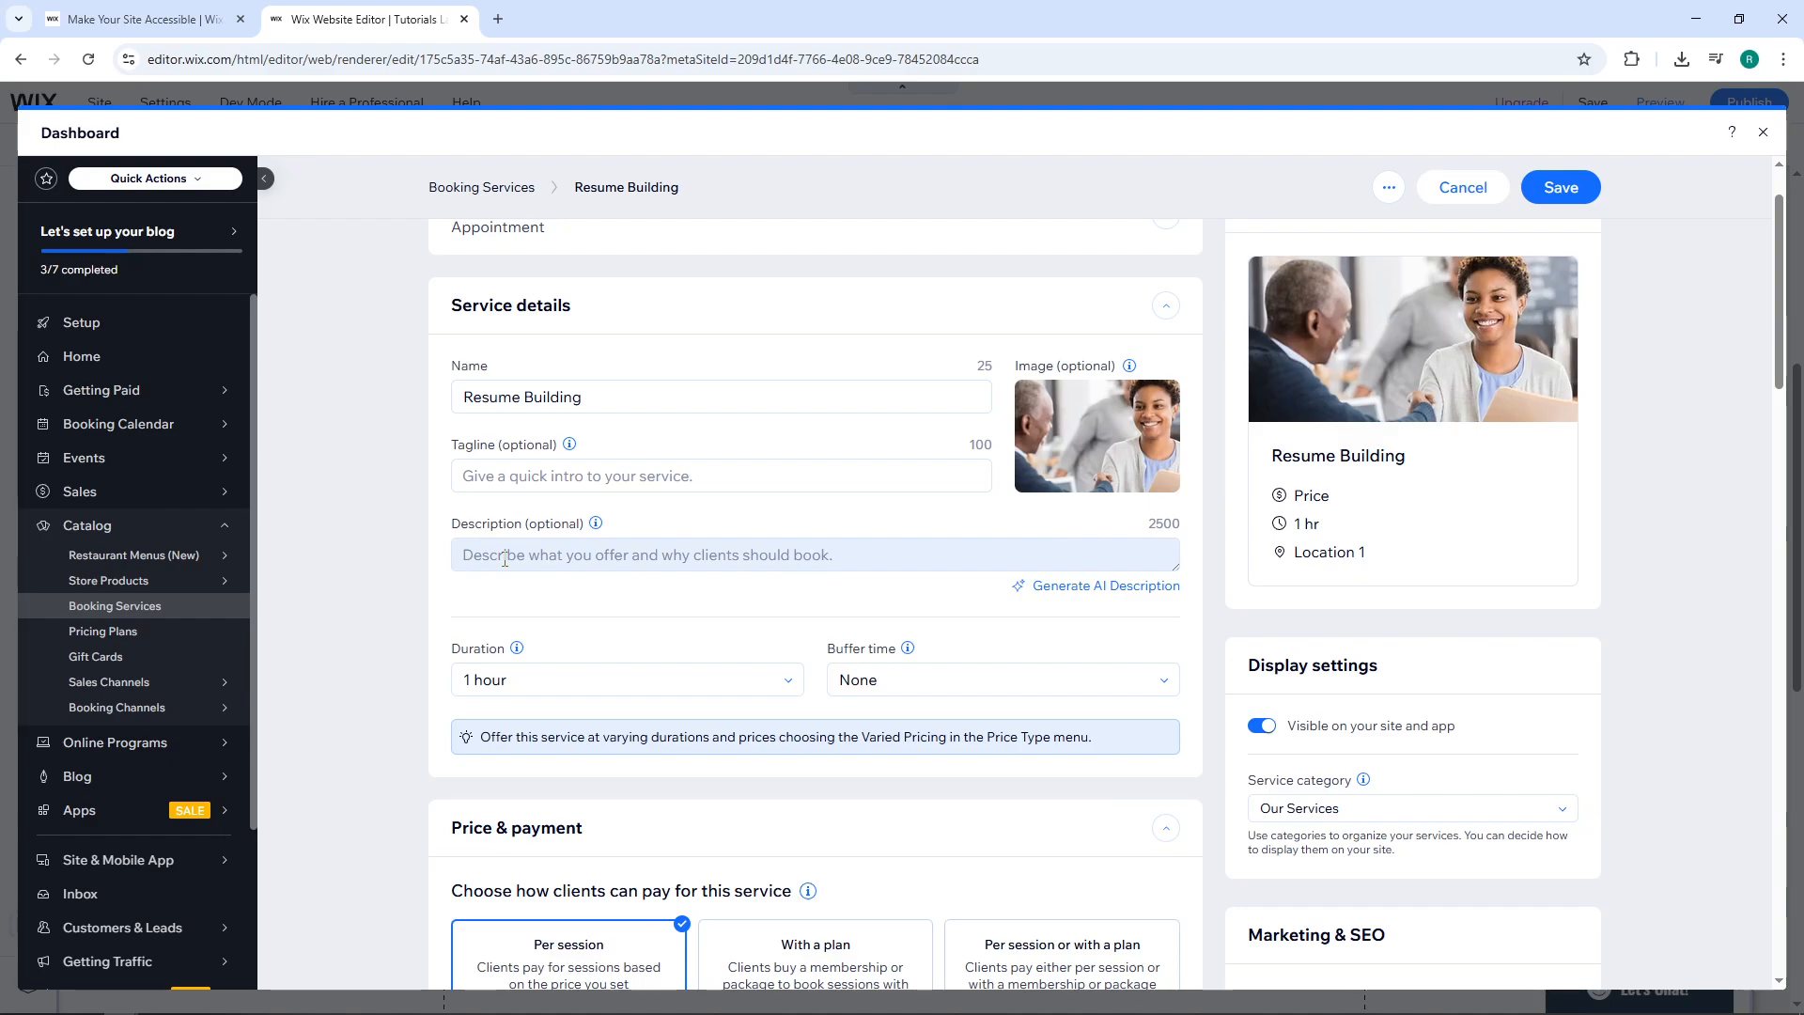
pyautogui.scroll(-2, 418, 594)
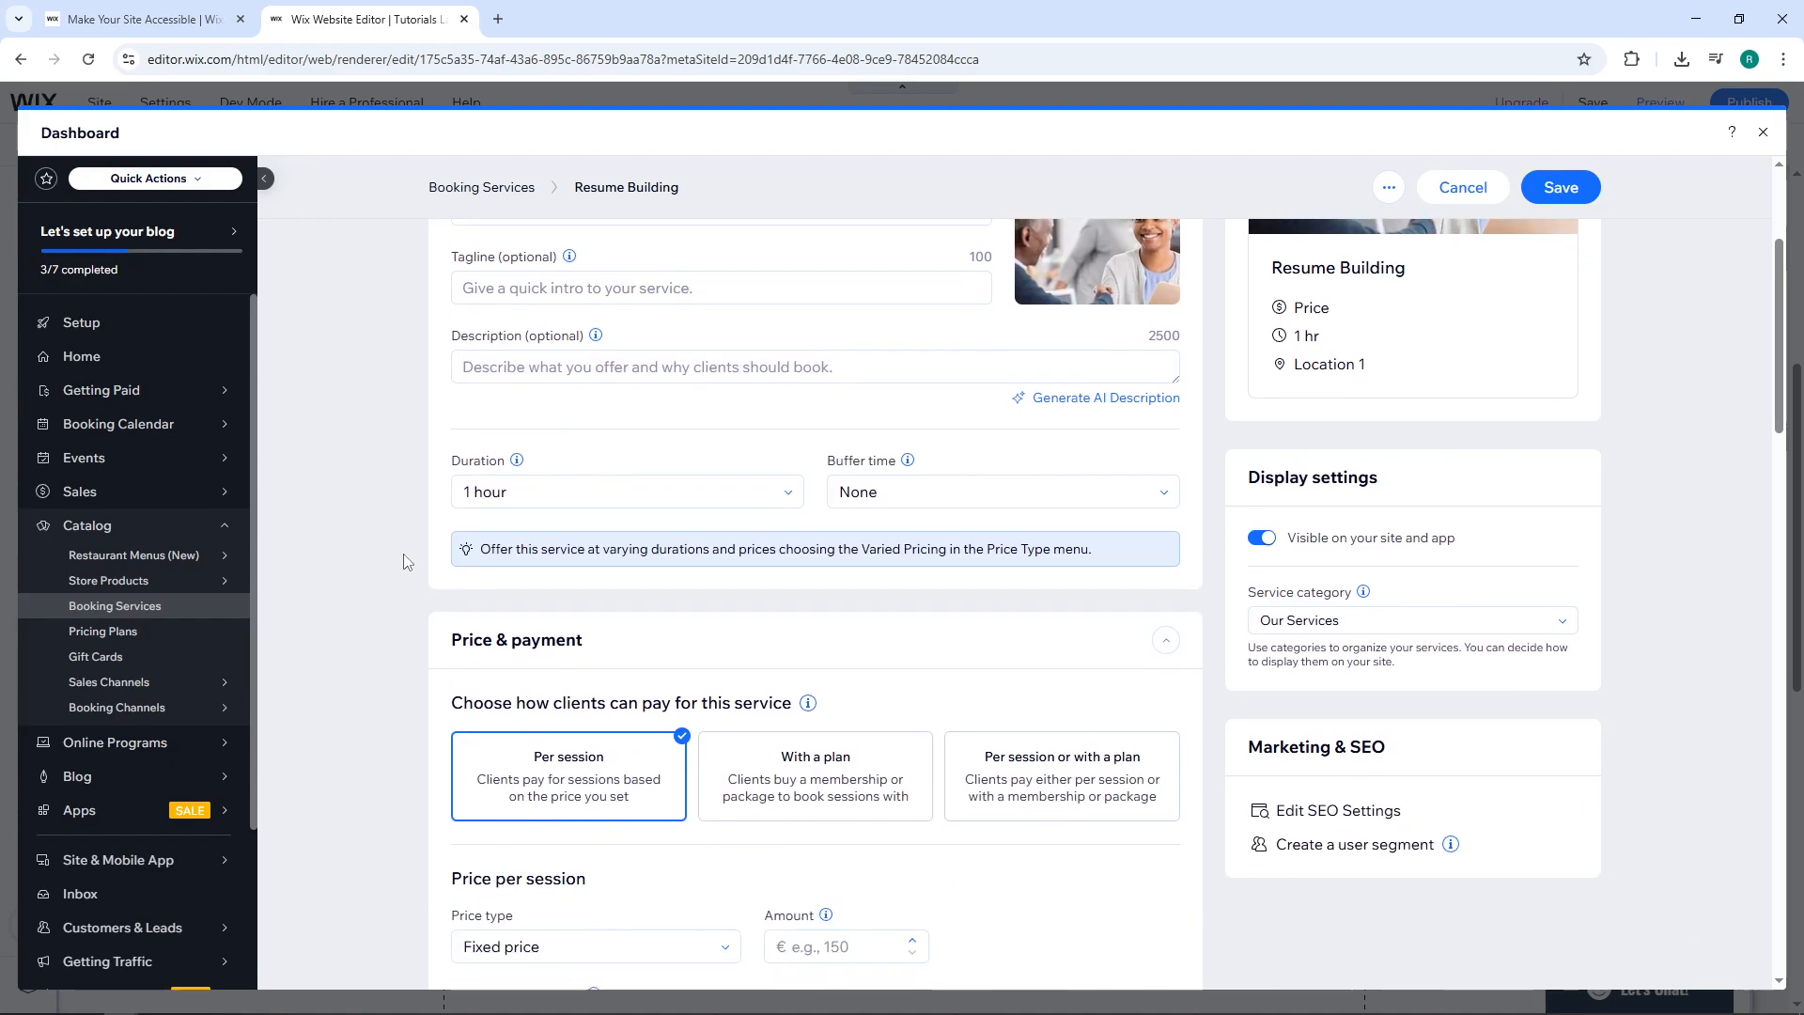
pyautogui.scroll(-2, 385, 558)
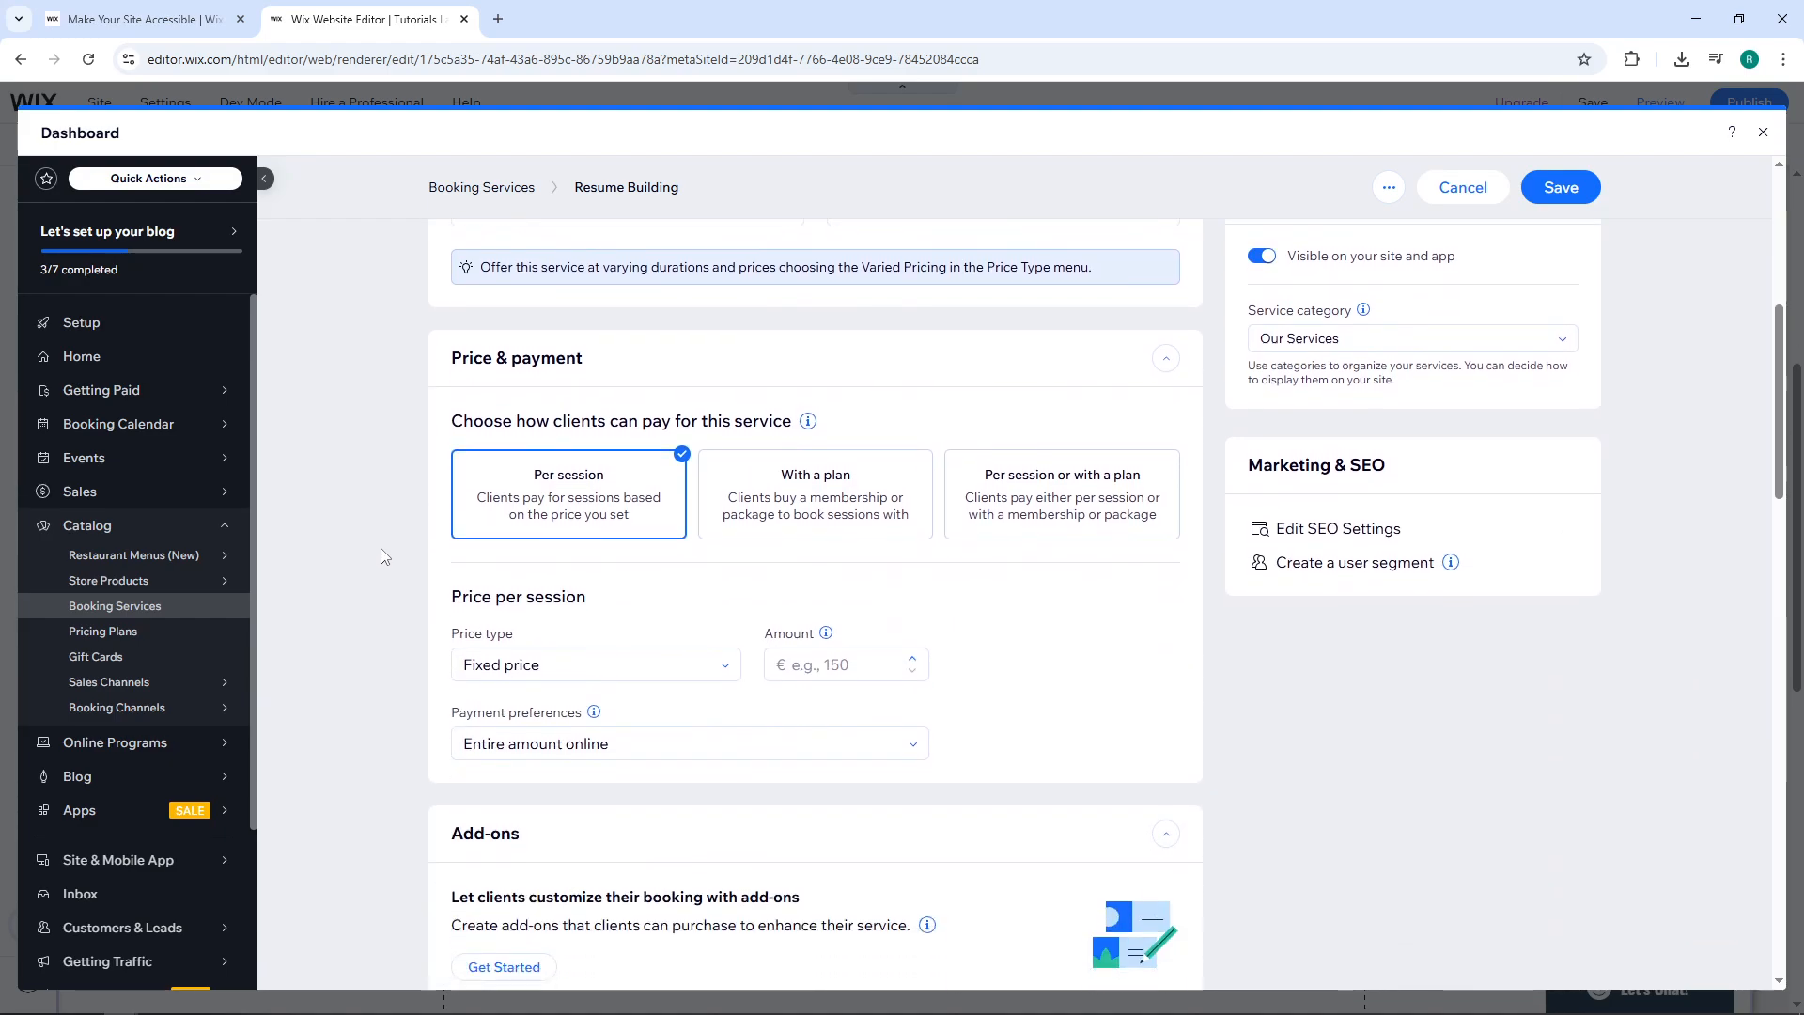
pyautogui.scroll(2, 382, 555)
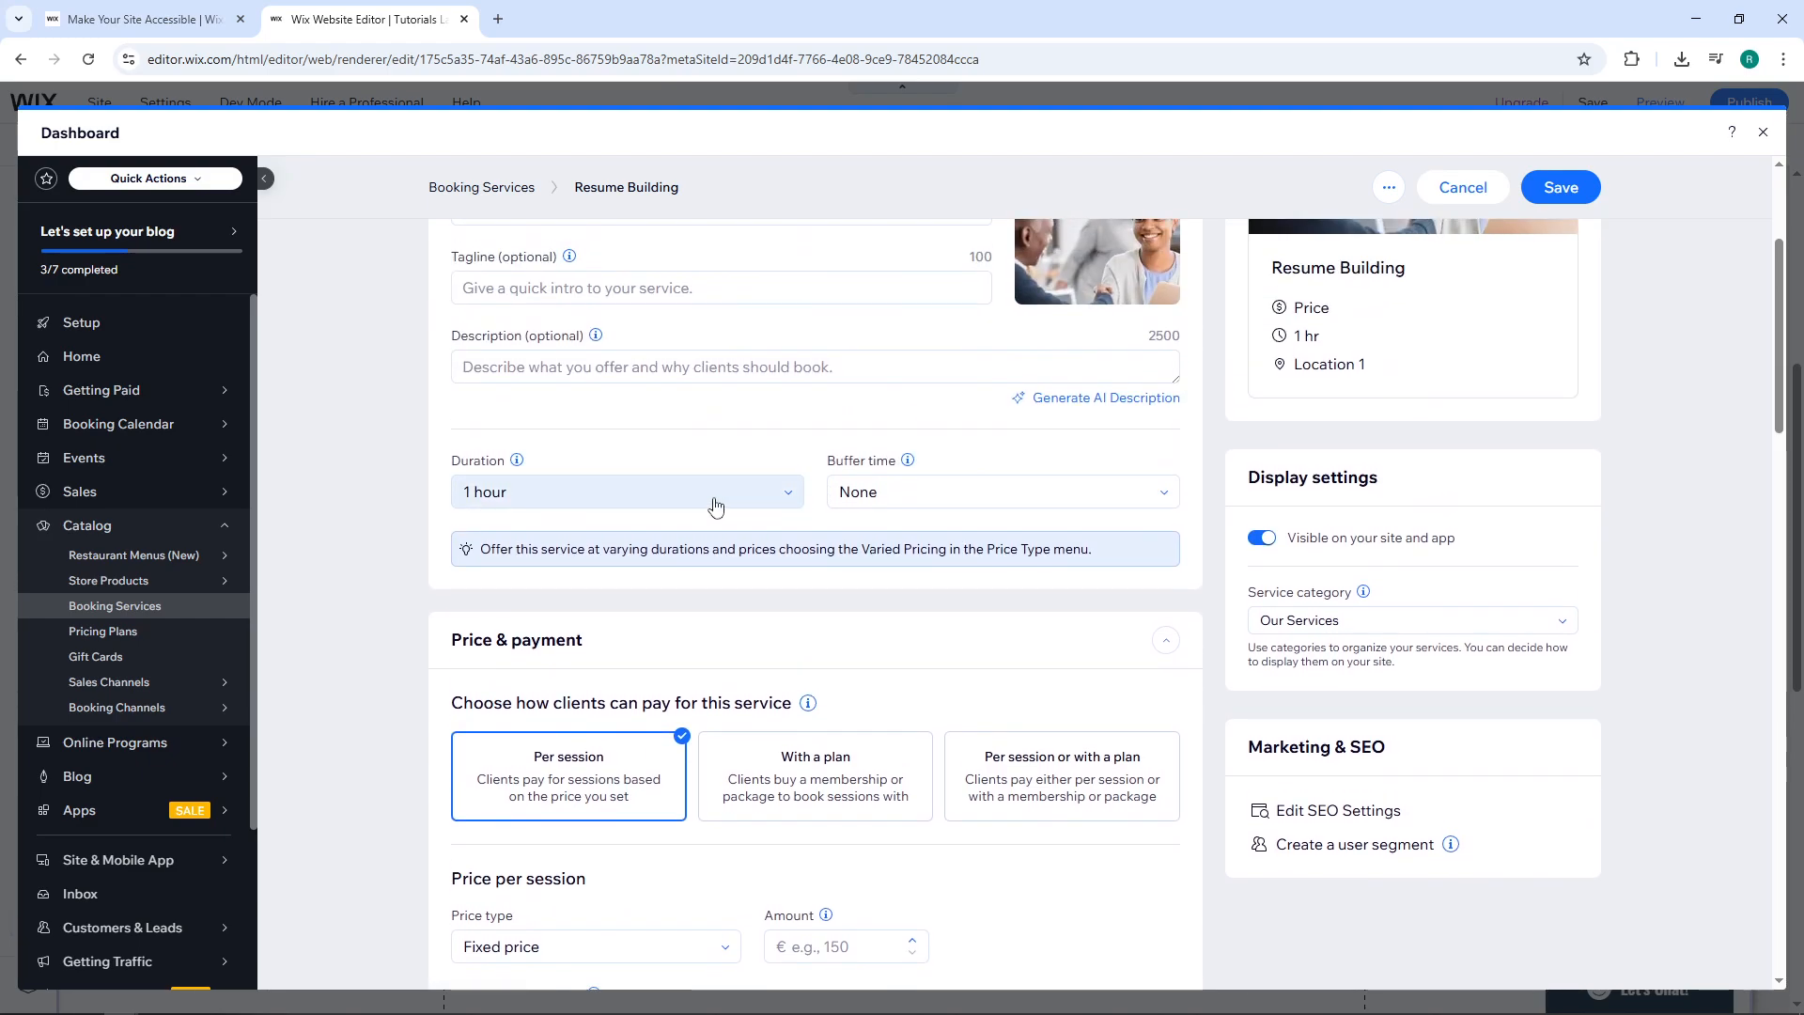
pyautogui.click(676, 491)
pyautogui.click(560, 593)
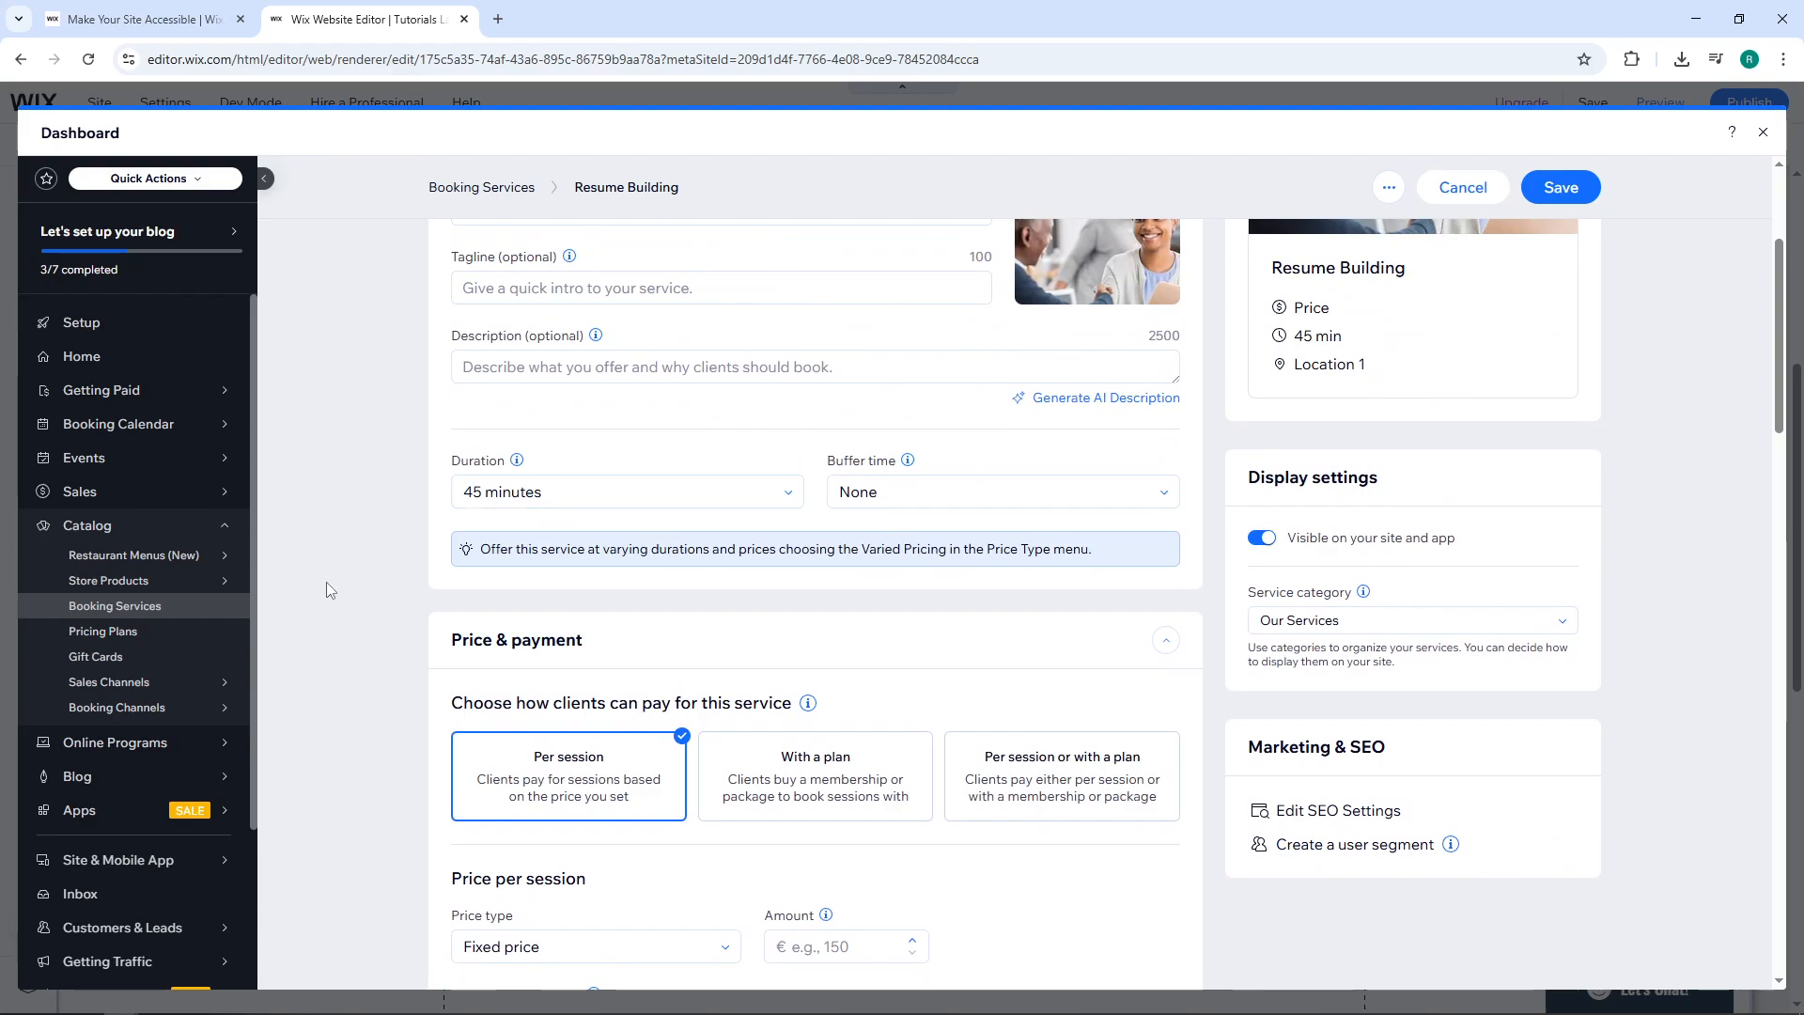
pyautogui.click(928, 512)
pyautogui.click(963, 561)
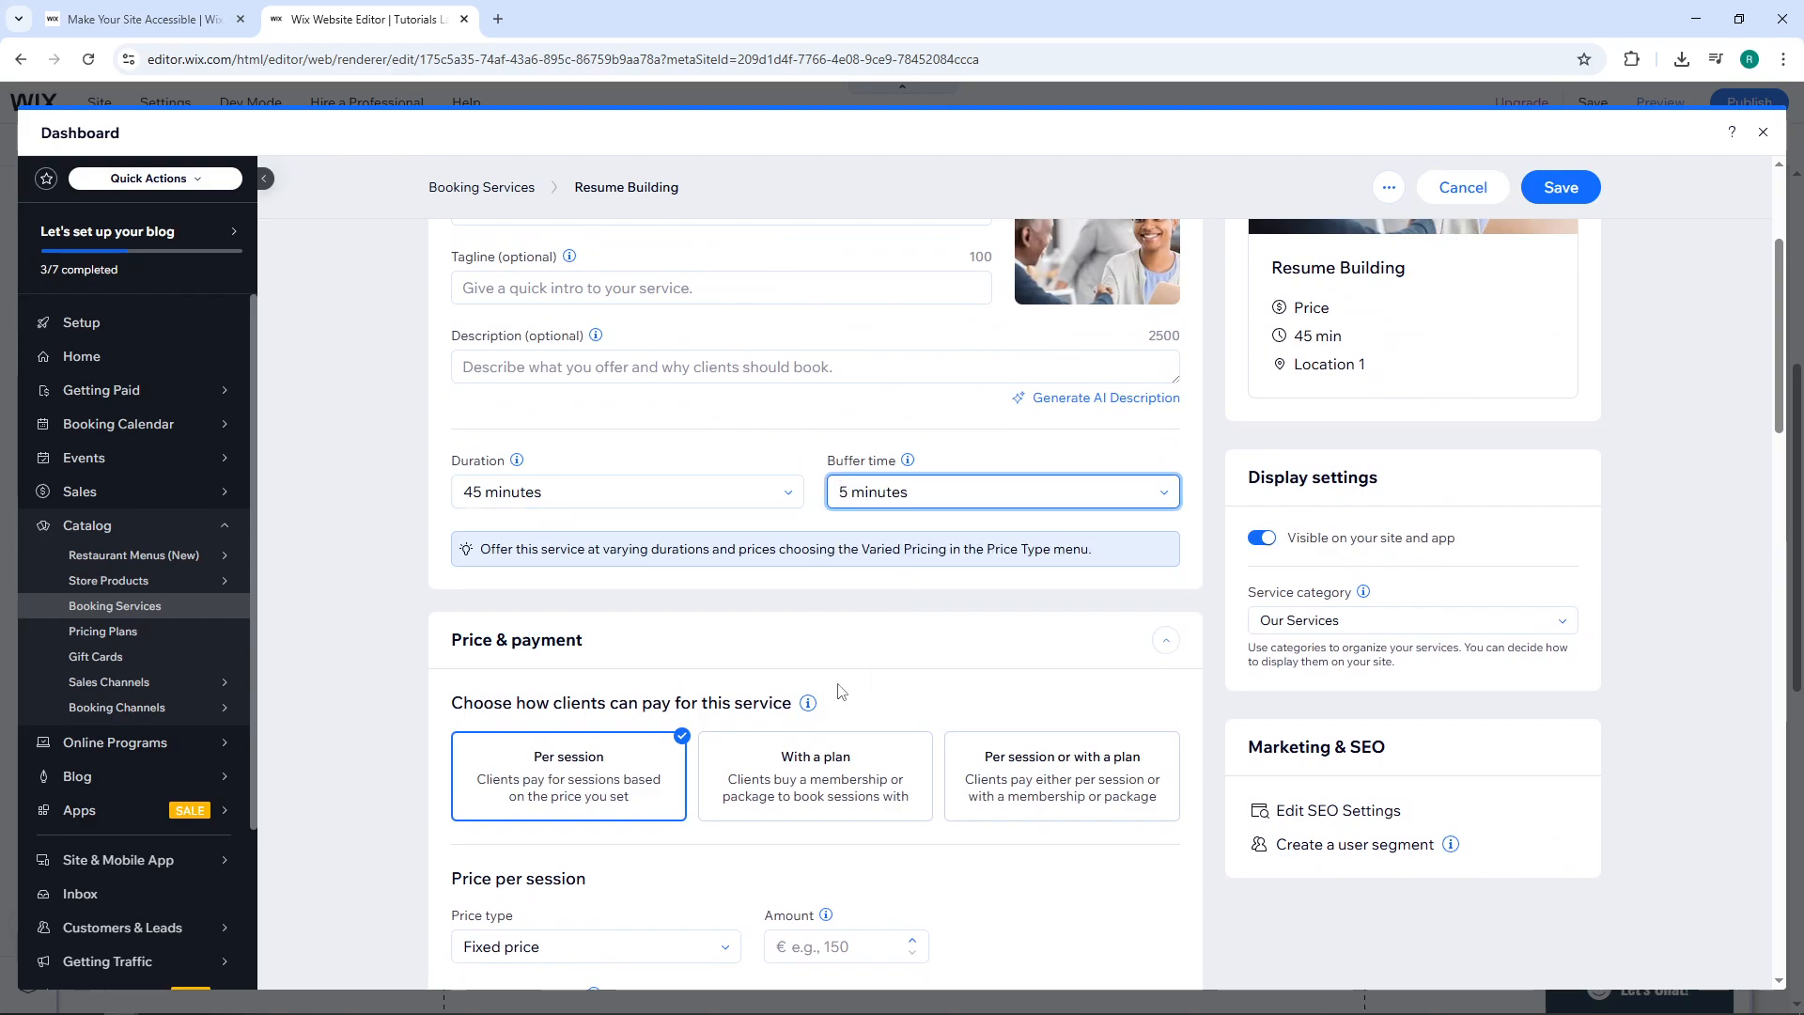
# Give the service a fixed price of €20 per session.
pyautogui.scroll(-3, 853, 628)
pyautogui.click(621, 665)
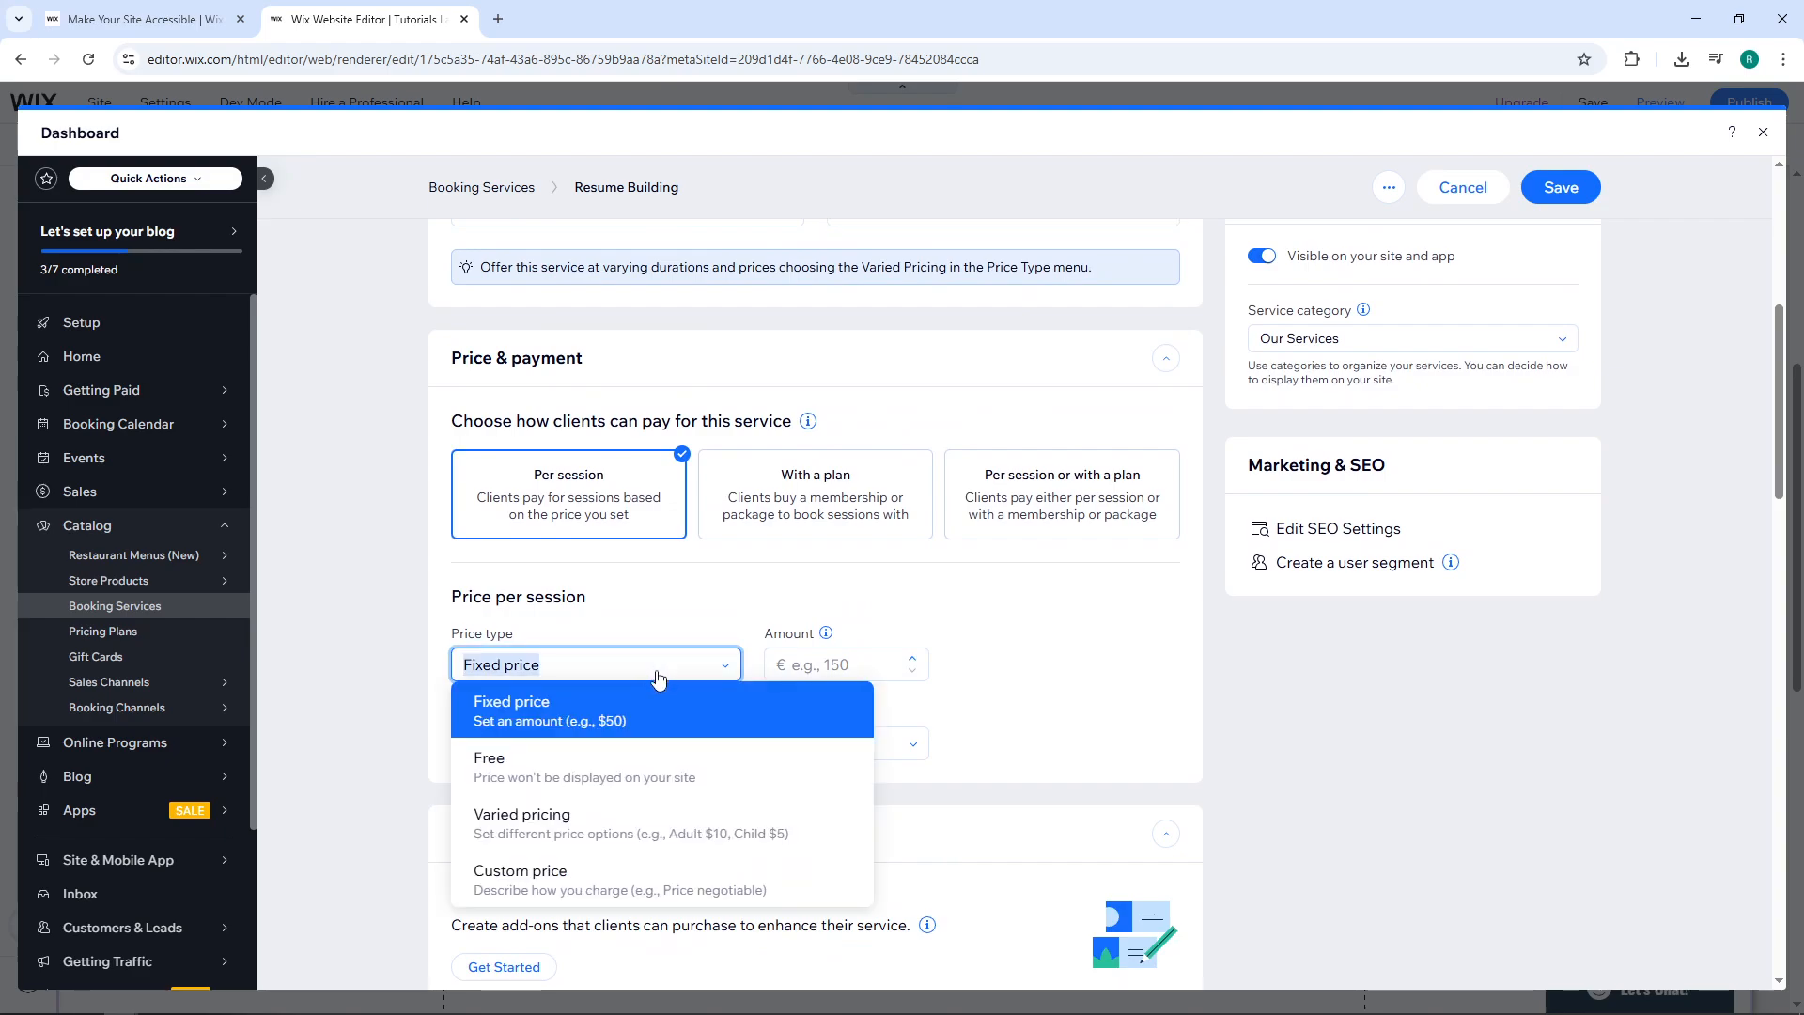
pyautogui.scroll(-2, 648, 582)
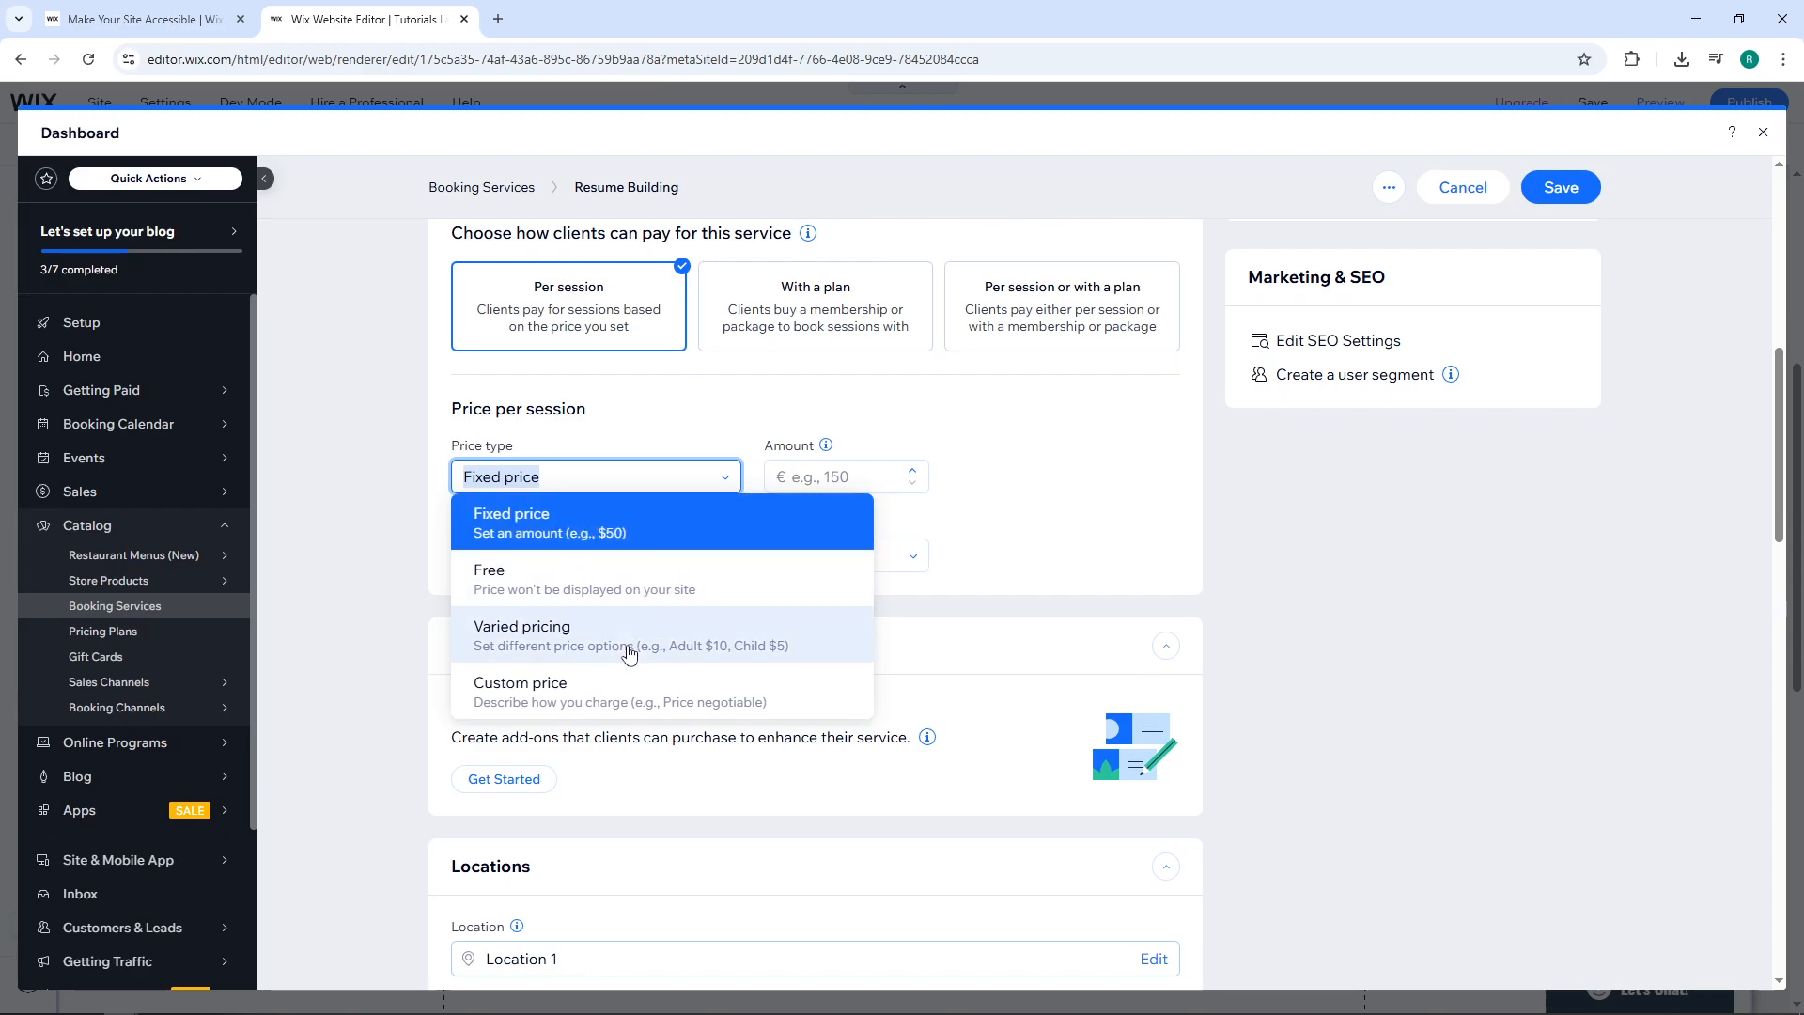
pyautogui.click(616, 541)
pyautogui.click(846, 477)
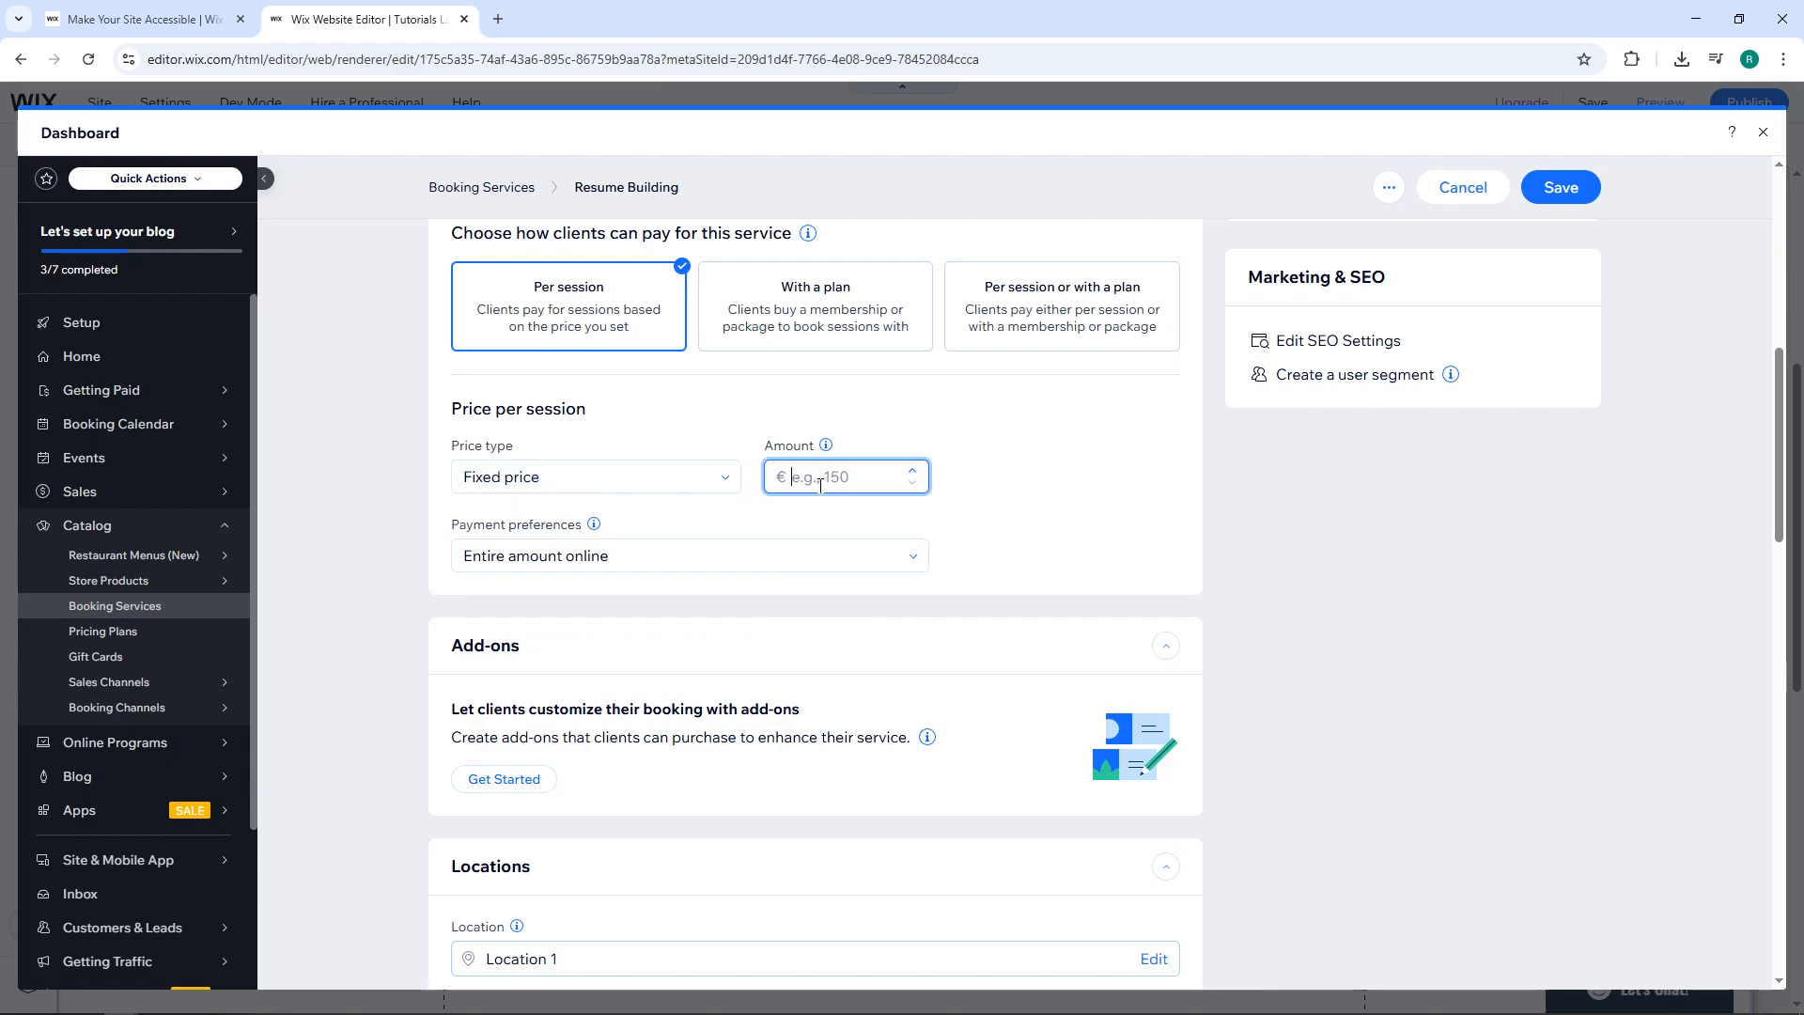
pyautogui.write('20')
pyautogui.click(1079, 518)
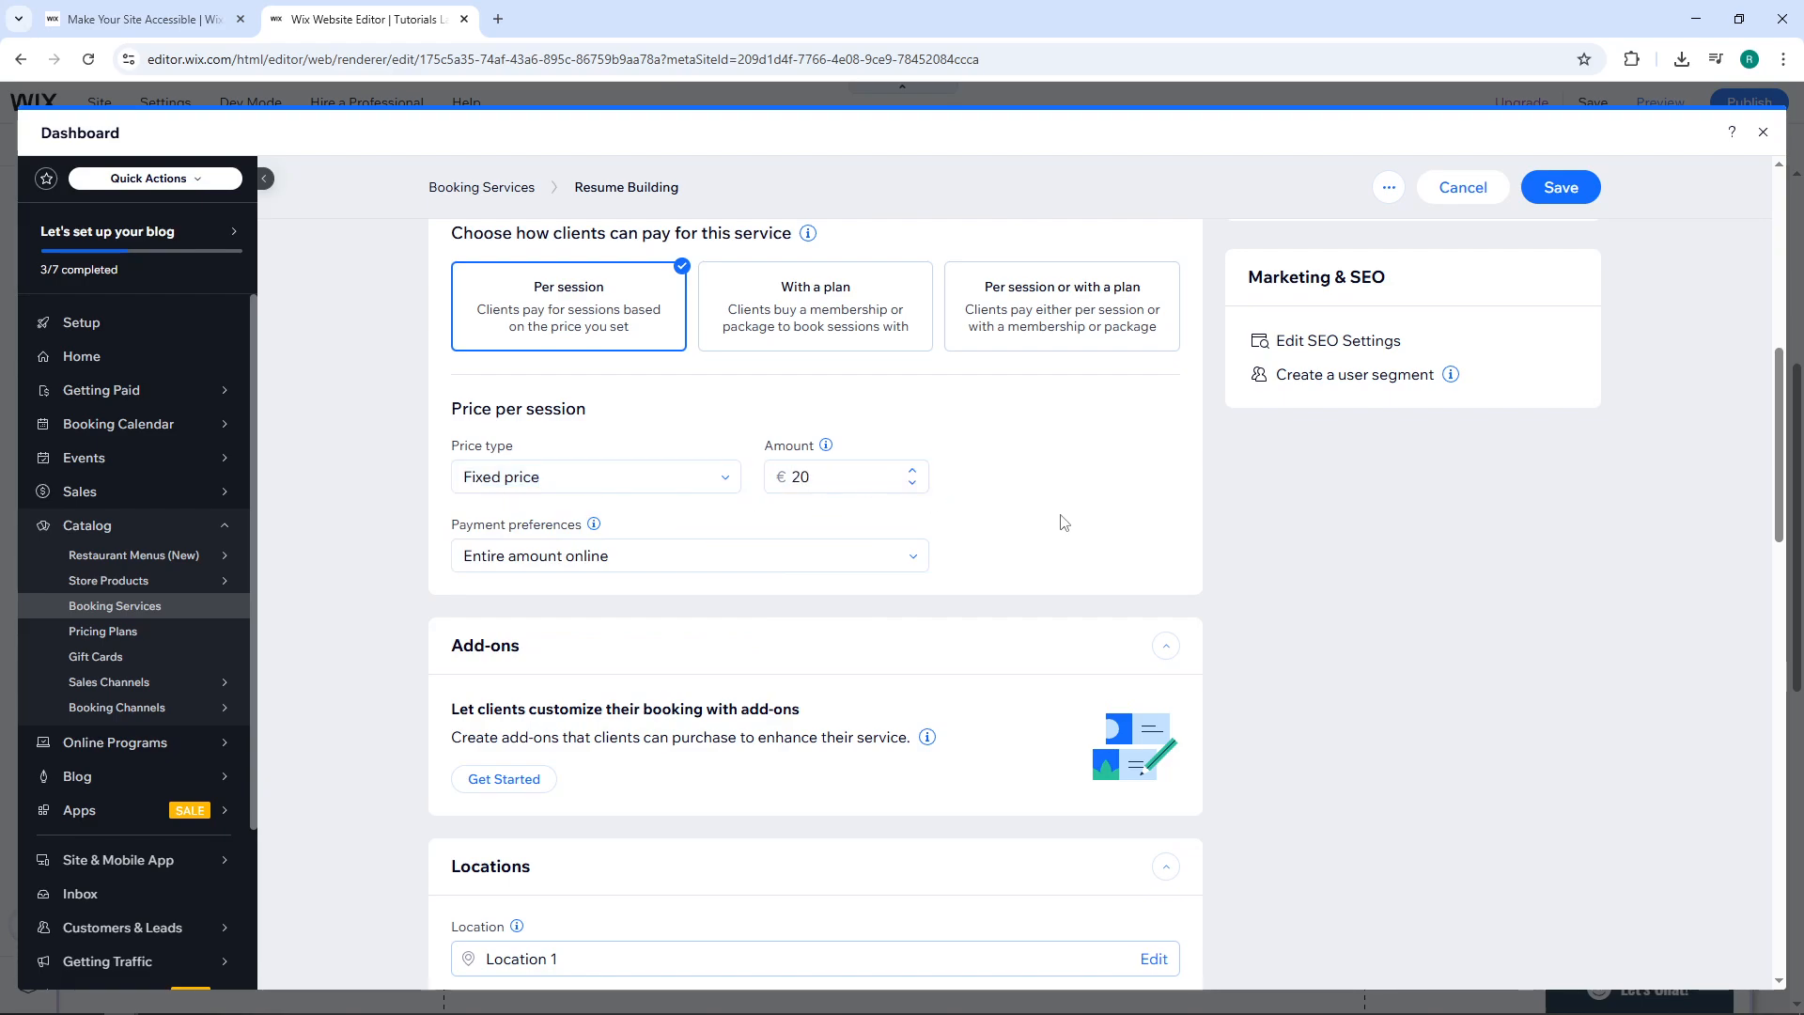
pyautogui.scroll(-1, 1063, 523)
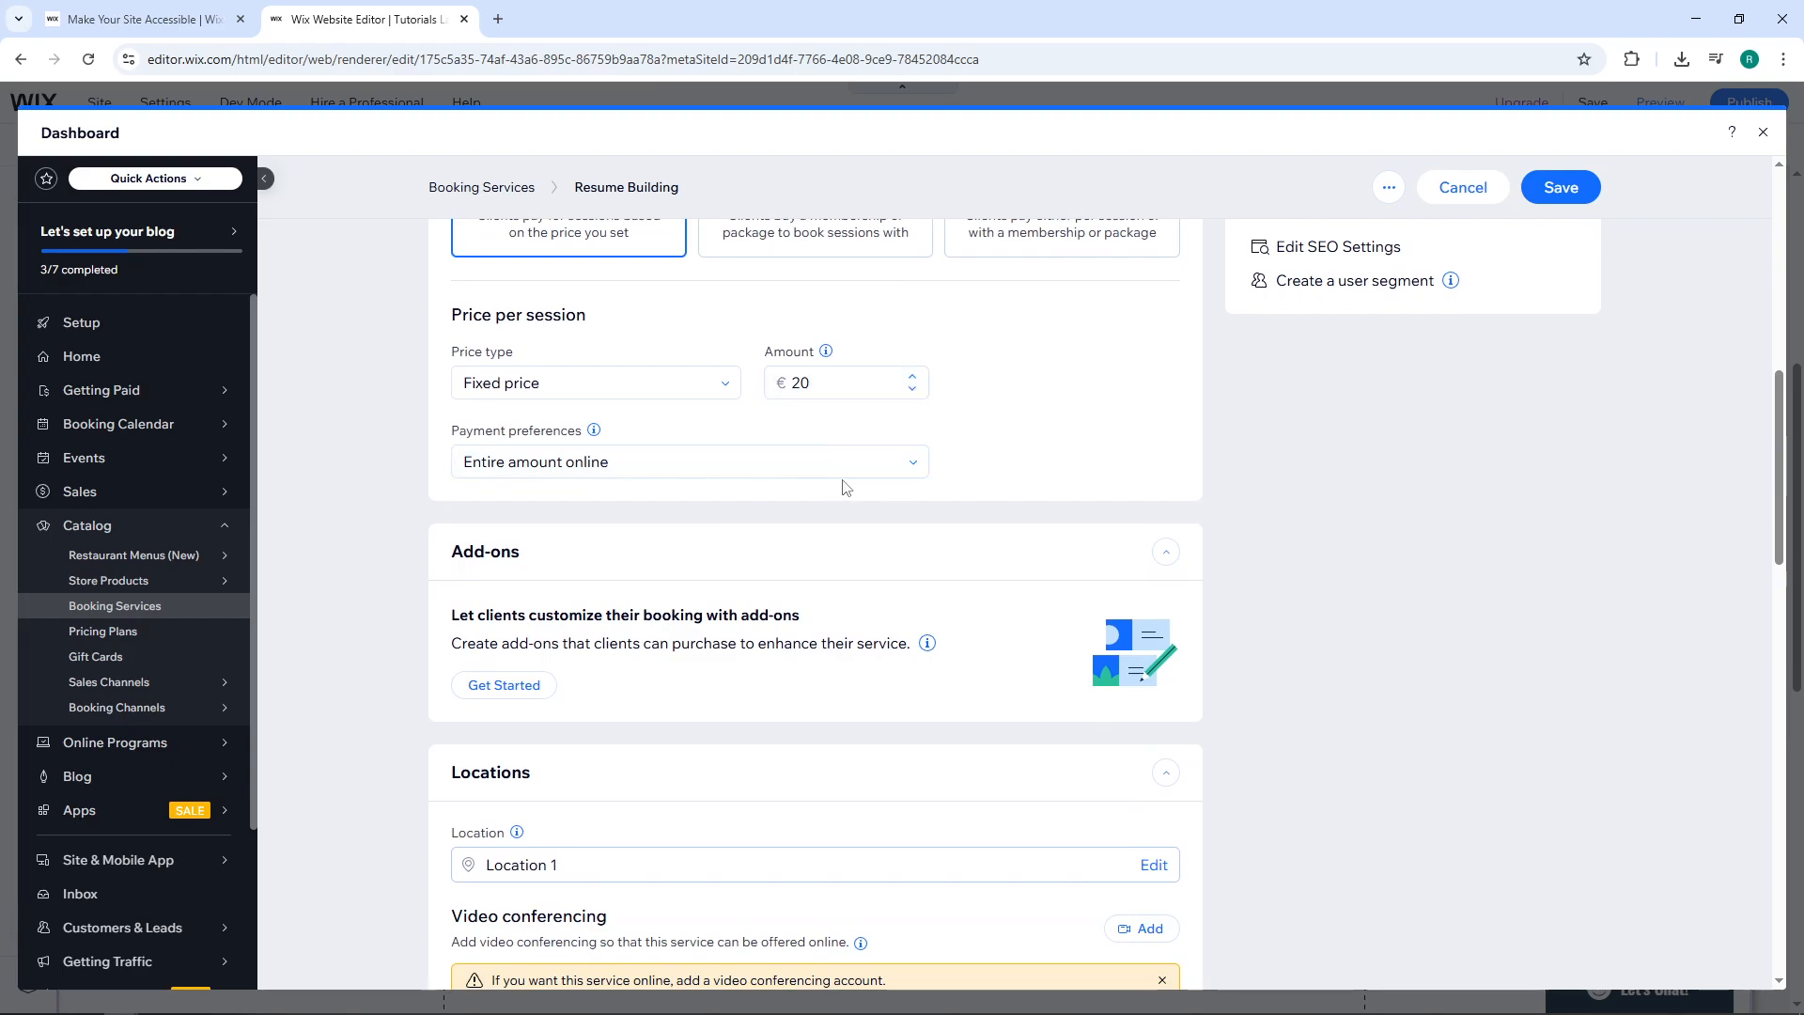
pyautogui.scroll(-2, 844, 491)
pyautogui.scroll(1, 786, 399)
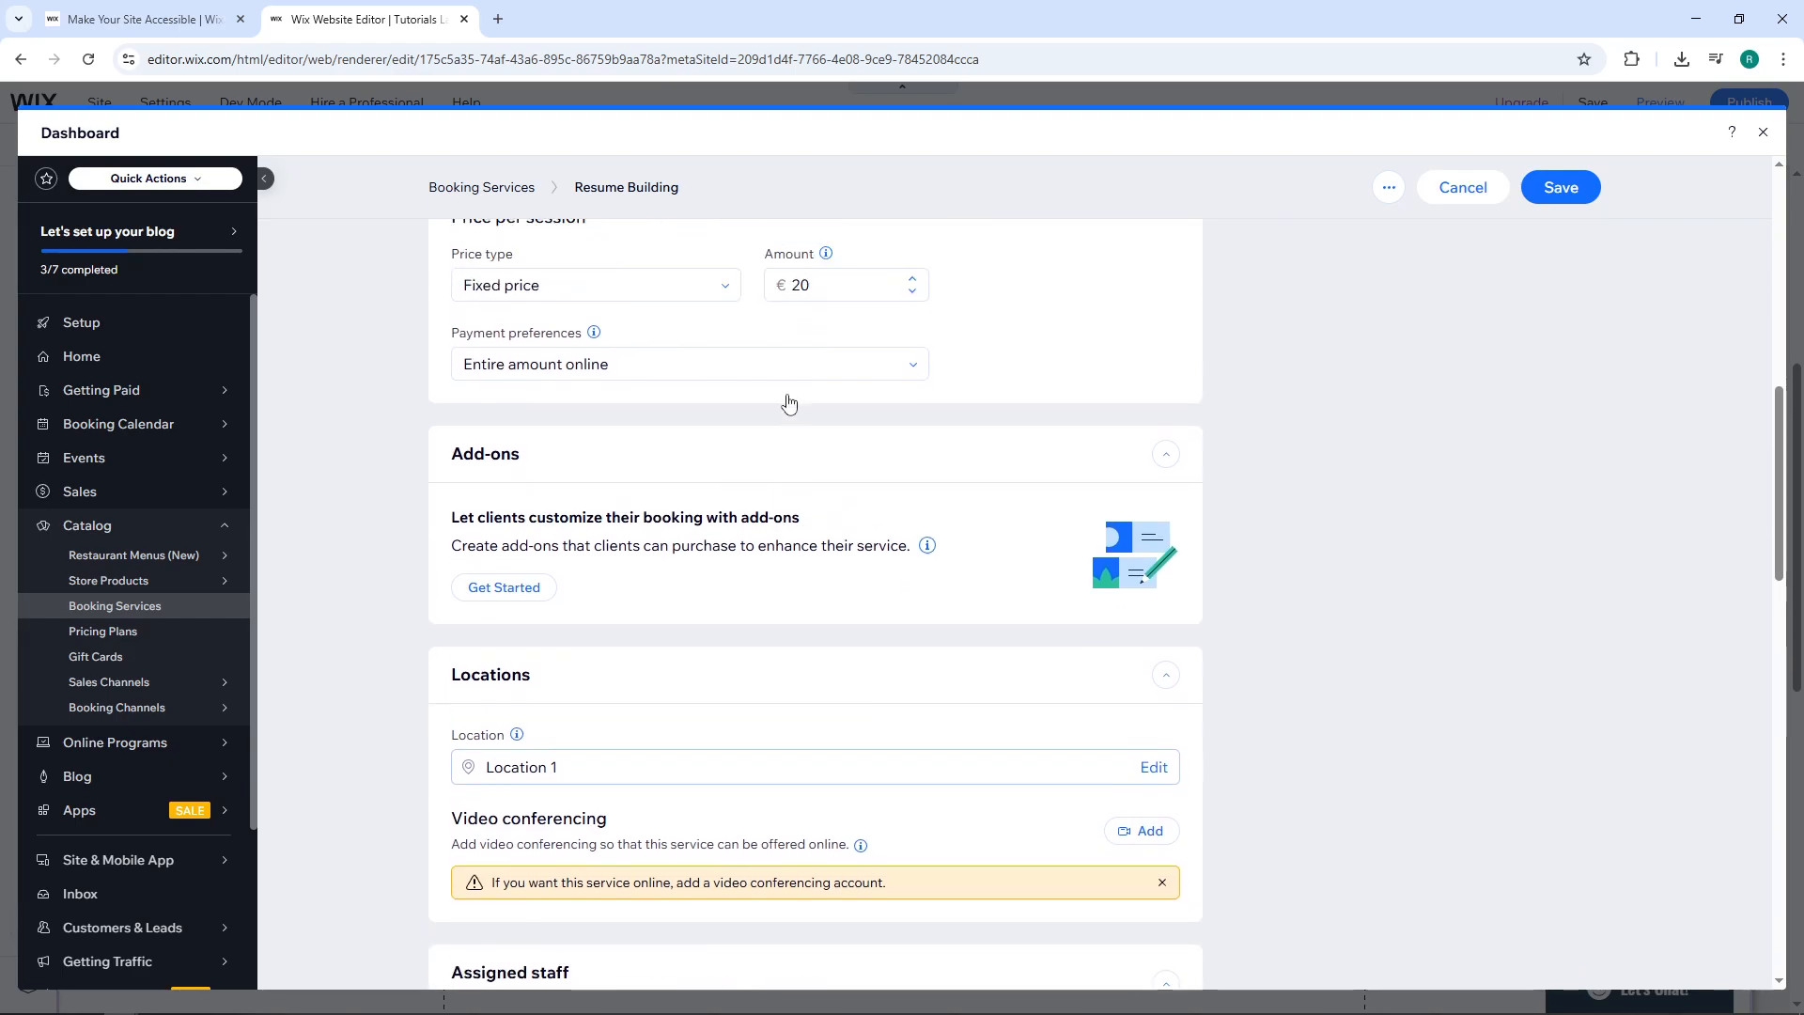
pyautogui.scroll(-1, 752, 508)
pyautogui.scroll(-3, 813, 479)
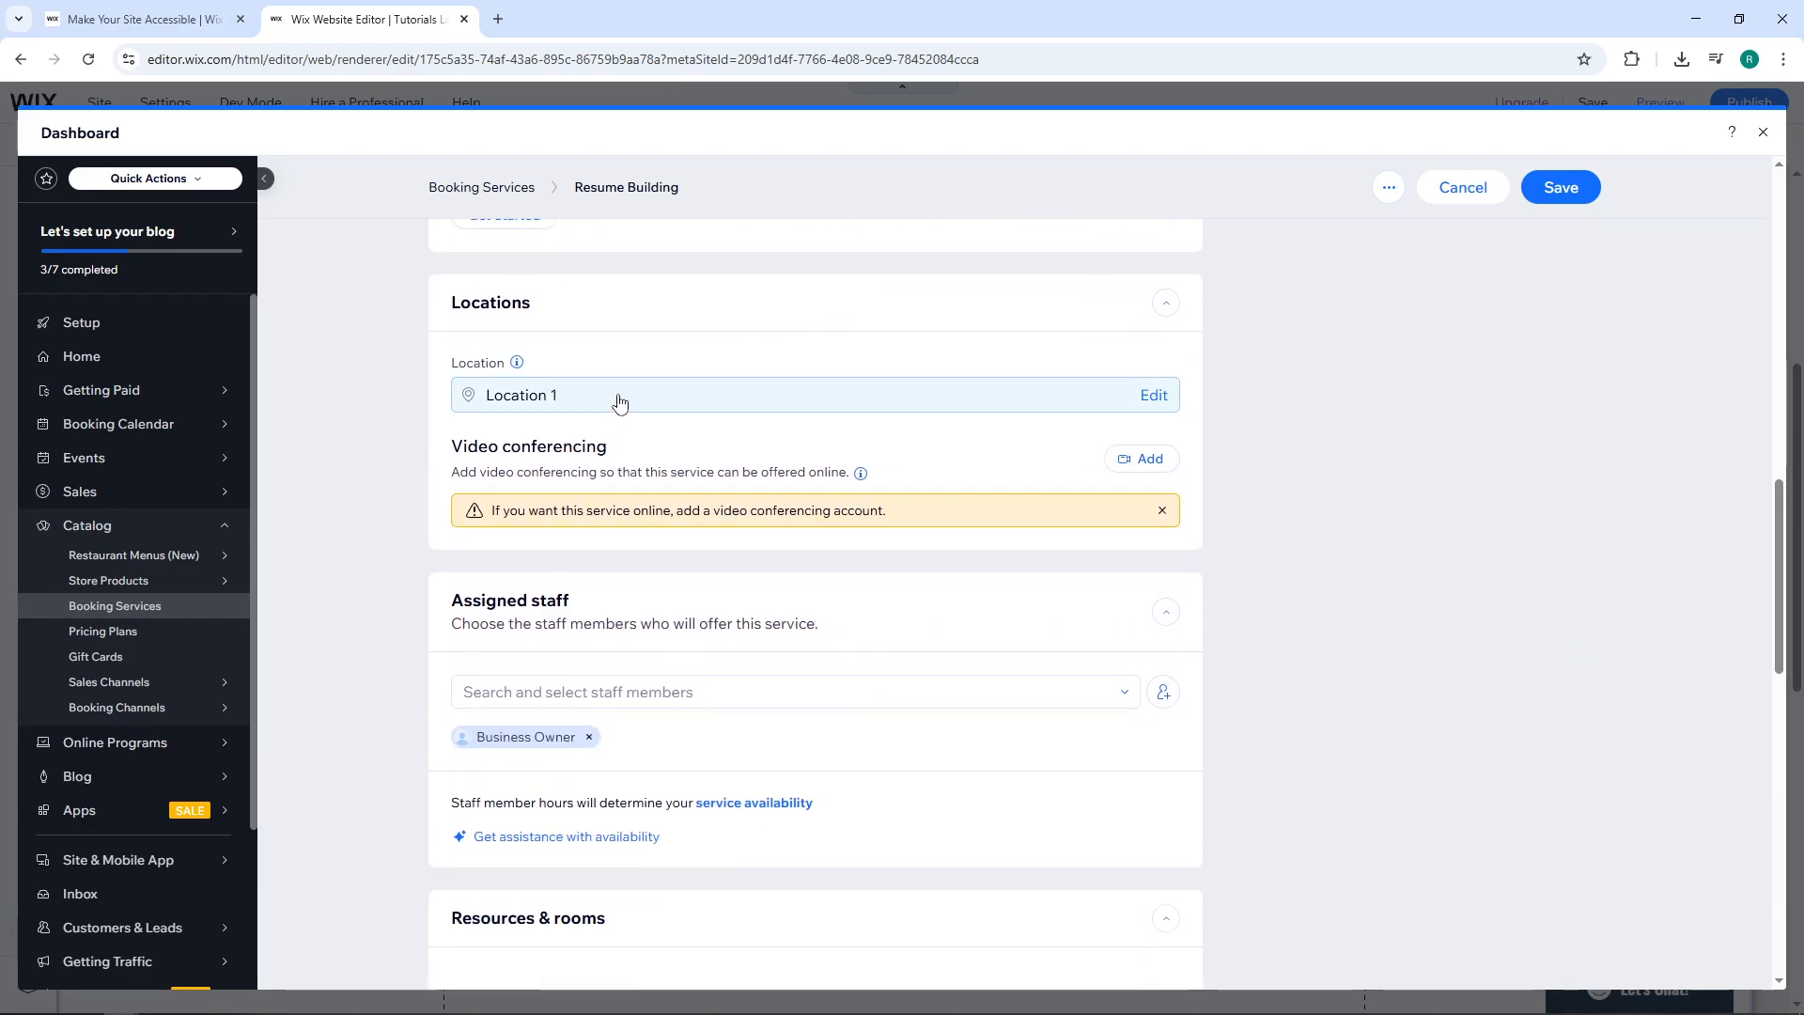
# Add video conferencing to the service, then dismiss the Zoom setup without connecting an account.
pyautogui.click(1153, 461)
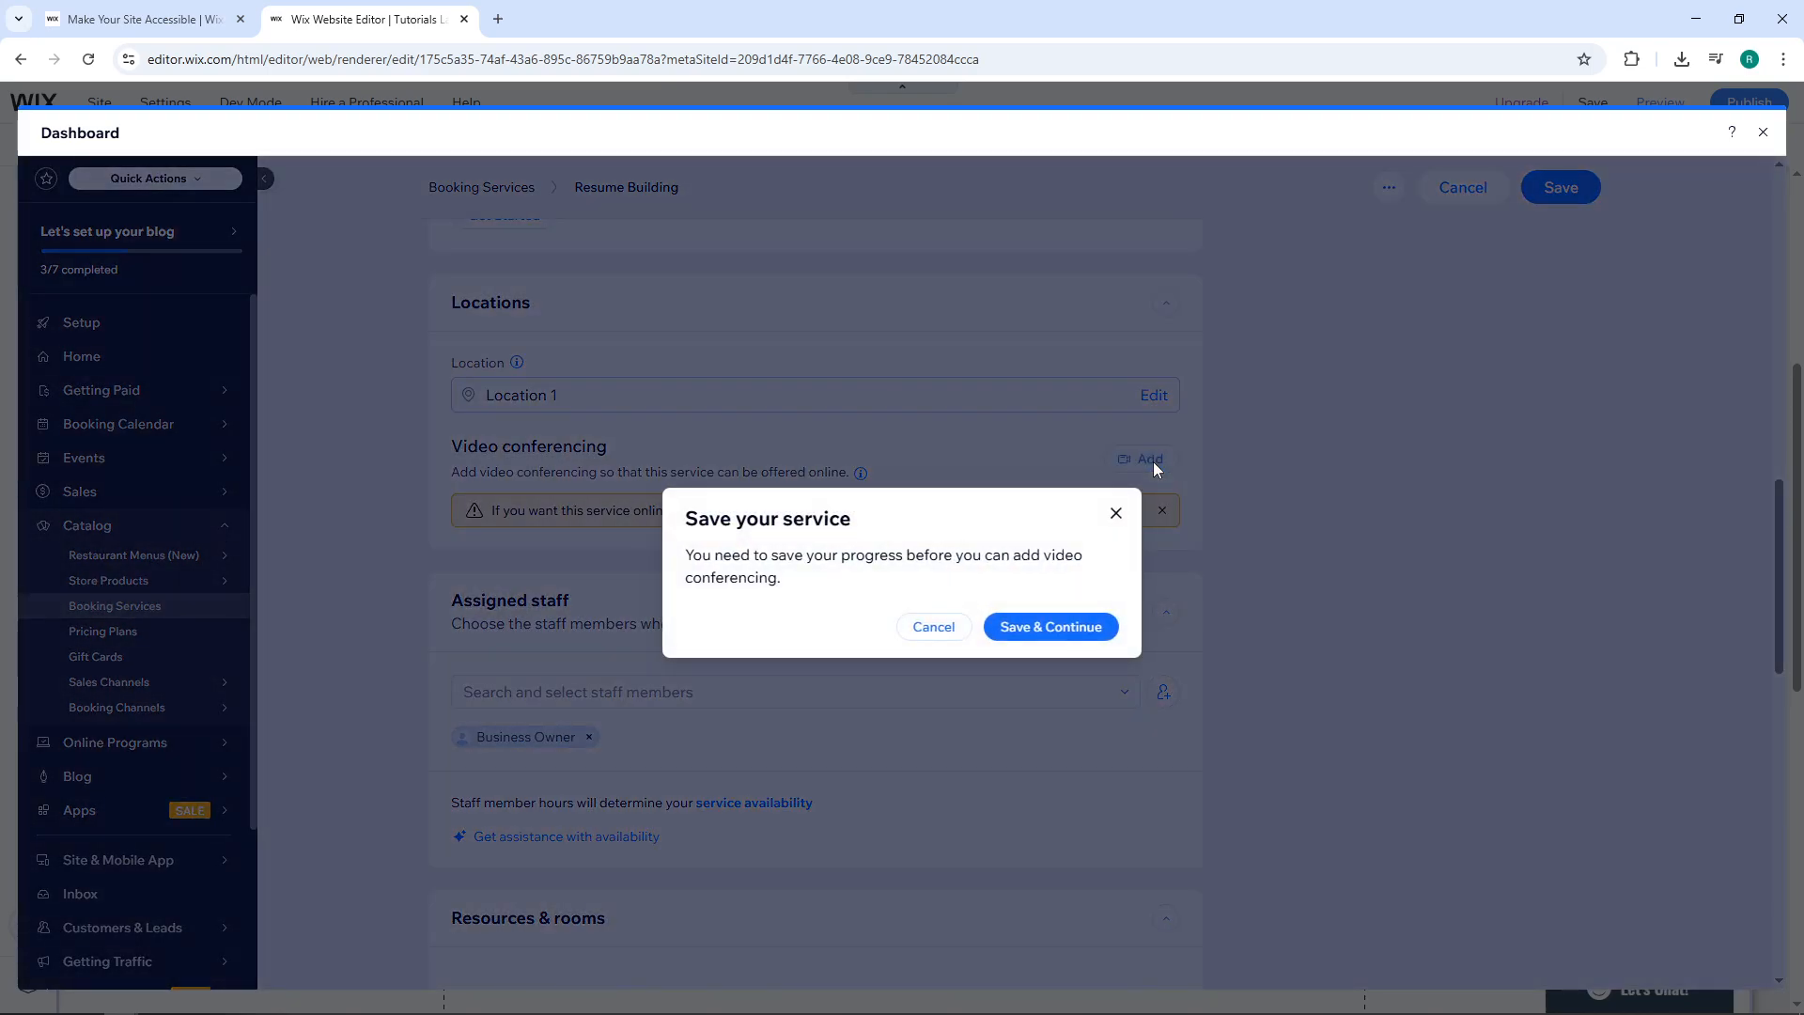
pyautogui.click(1062, 643)
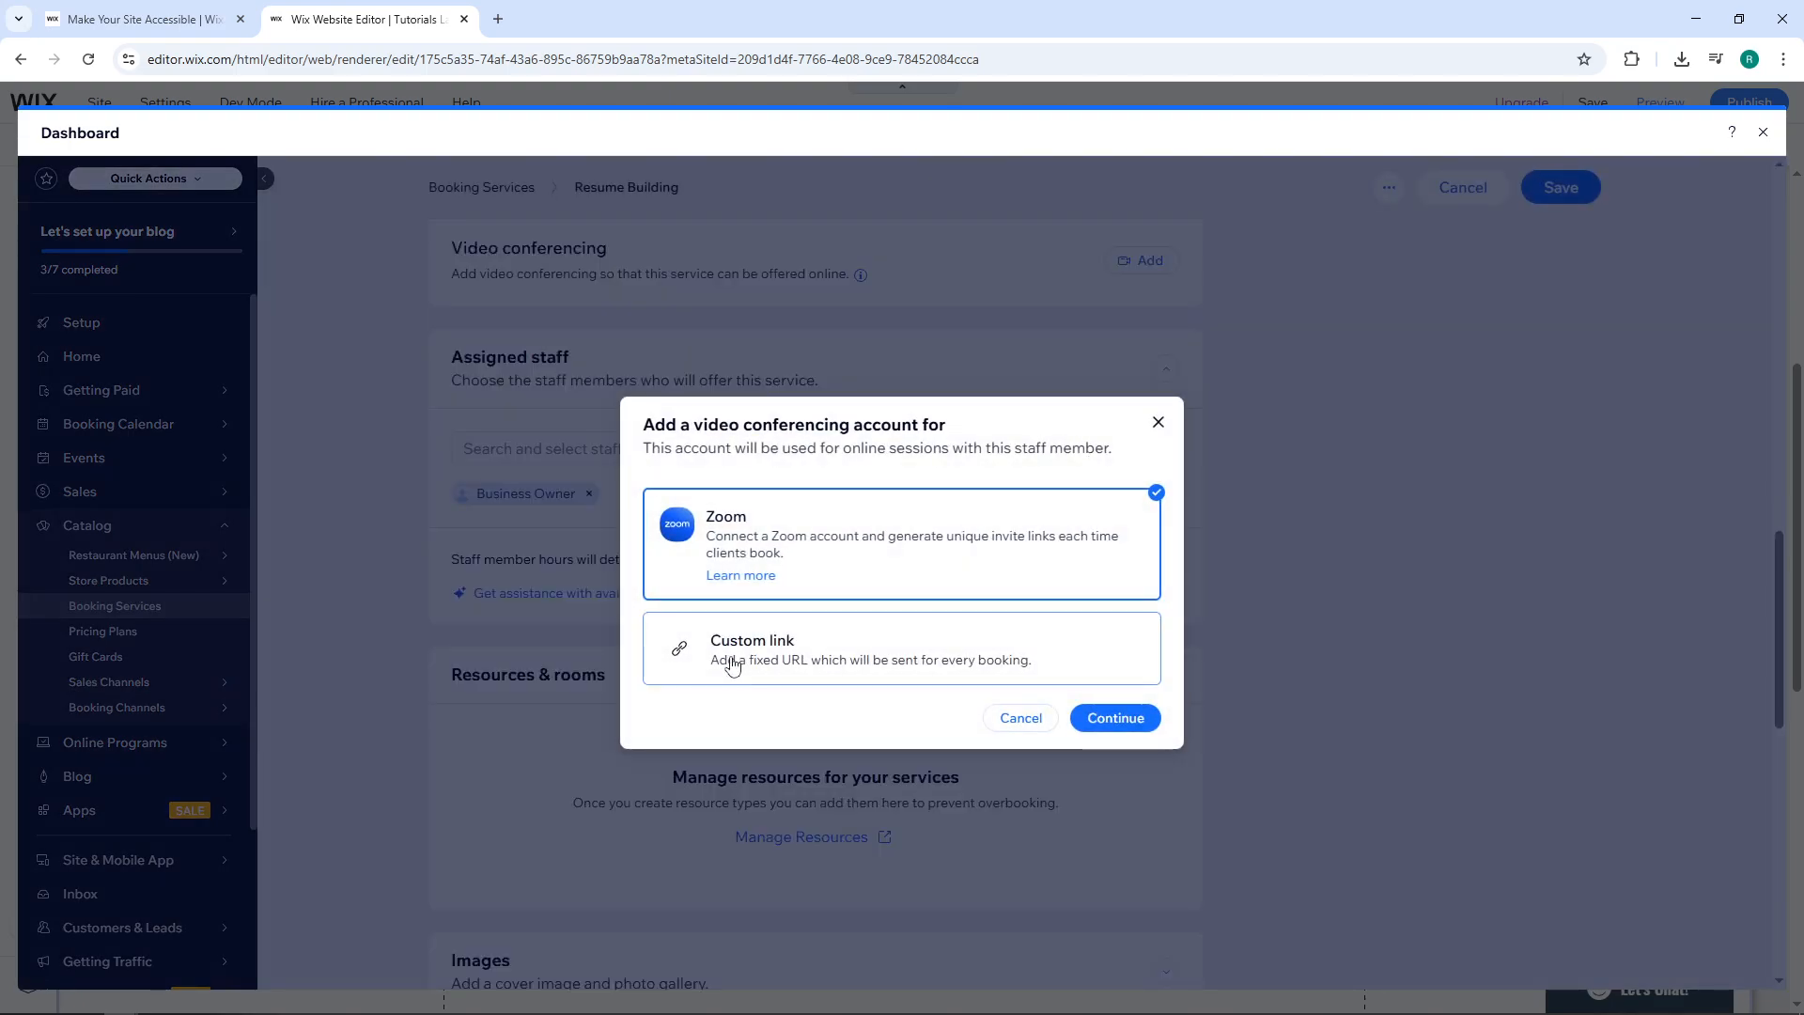
pyautogui.click(733, 664)
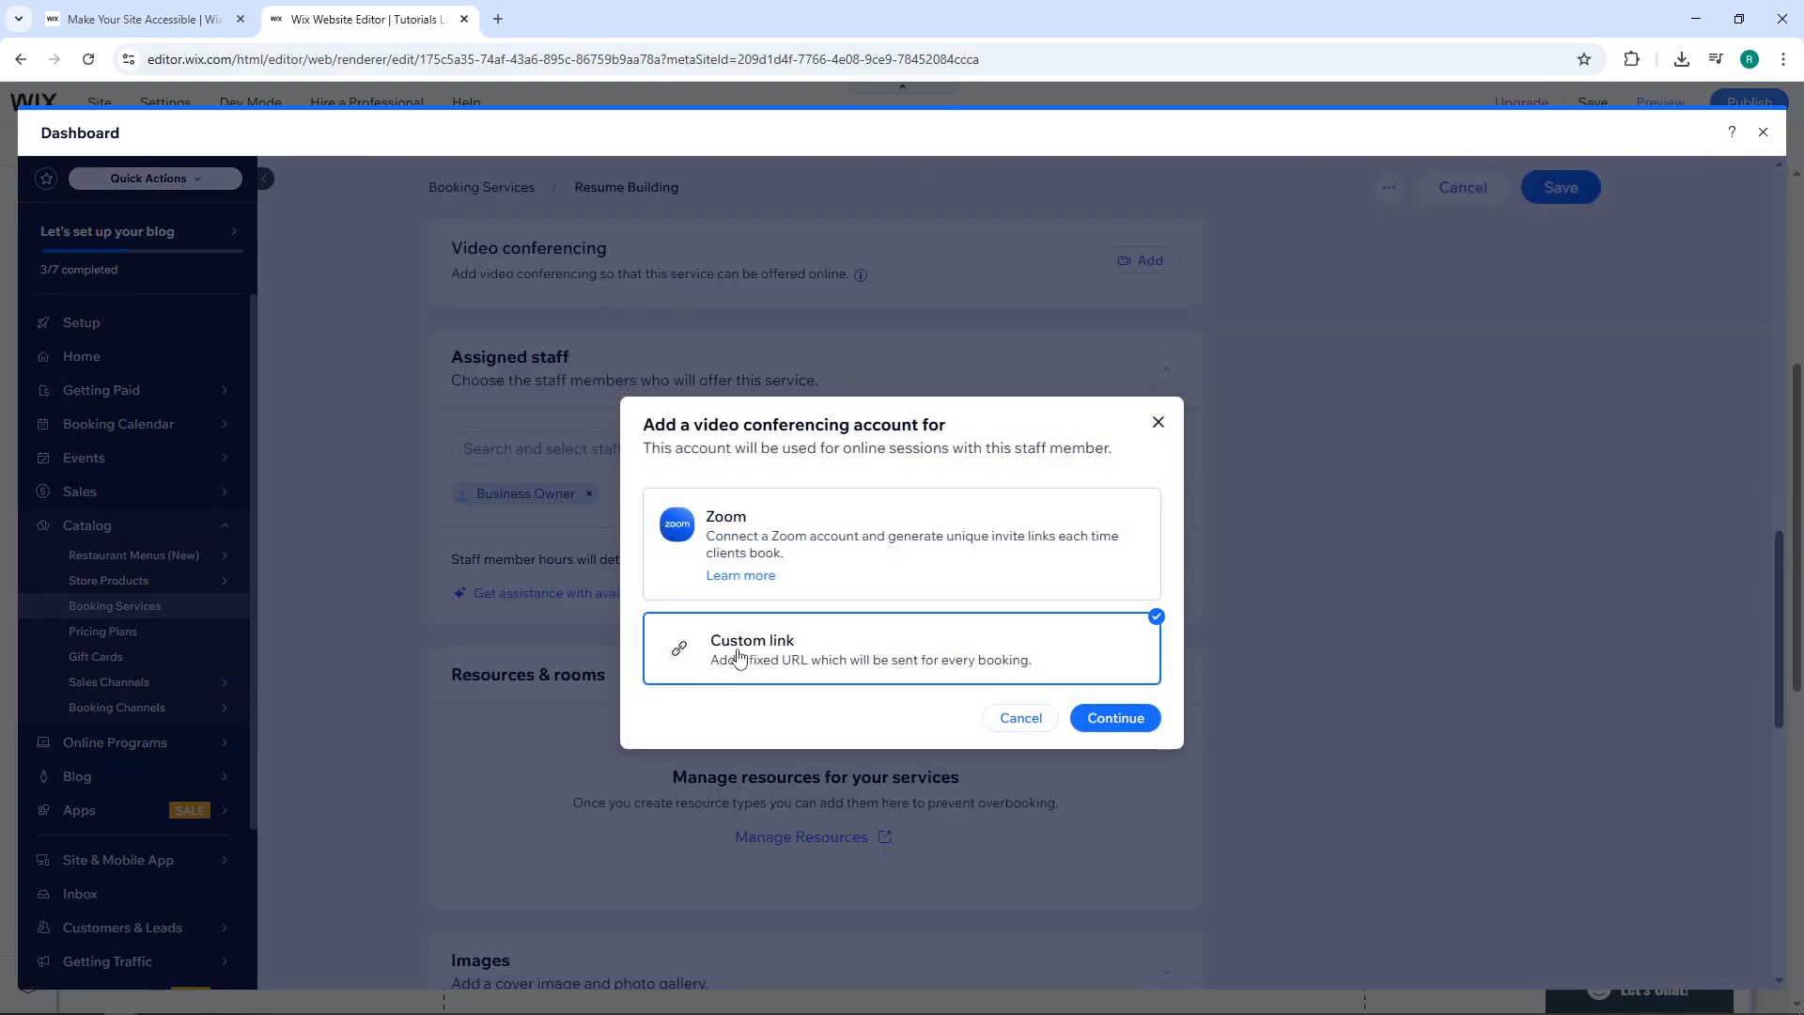
pyautogui.click(795, 545)
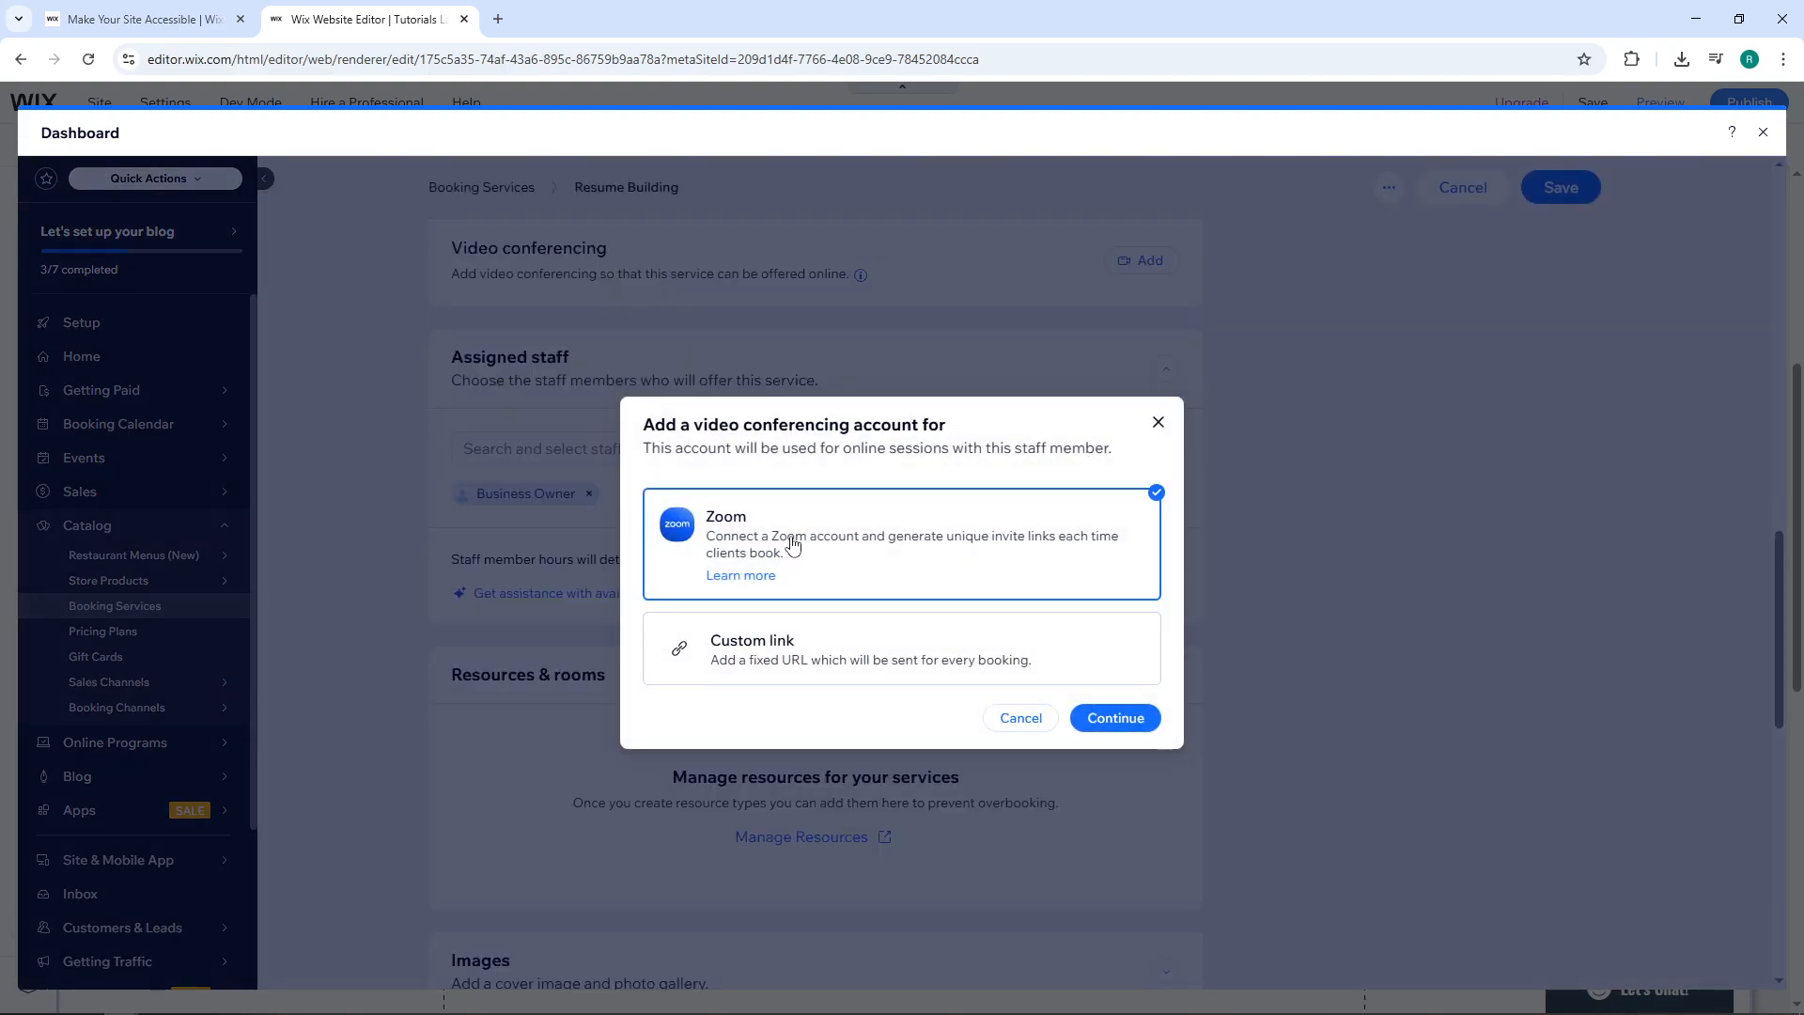
pyautogui.click(1160, 426)
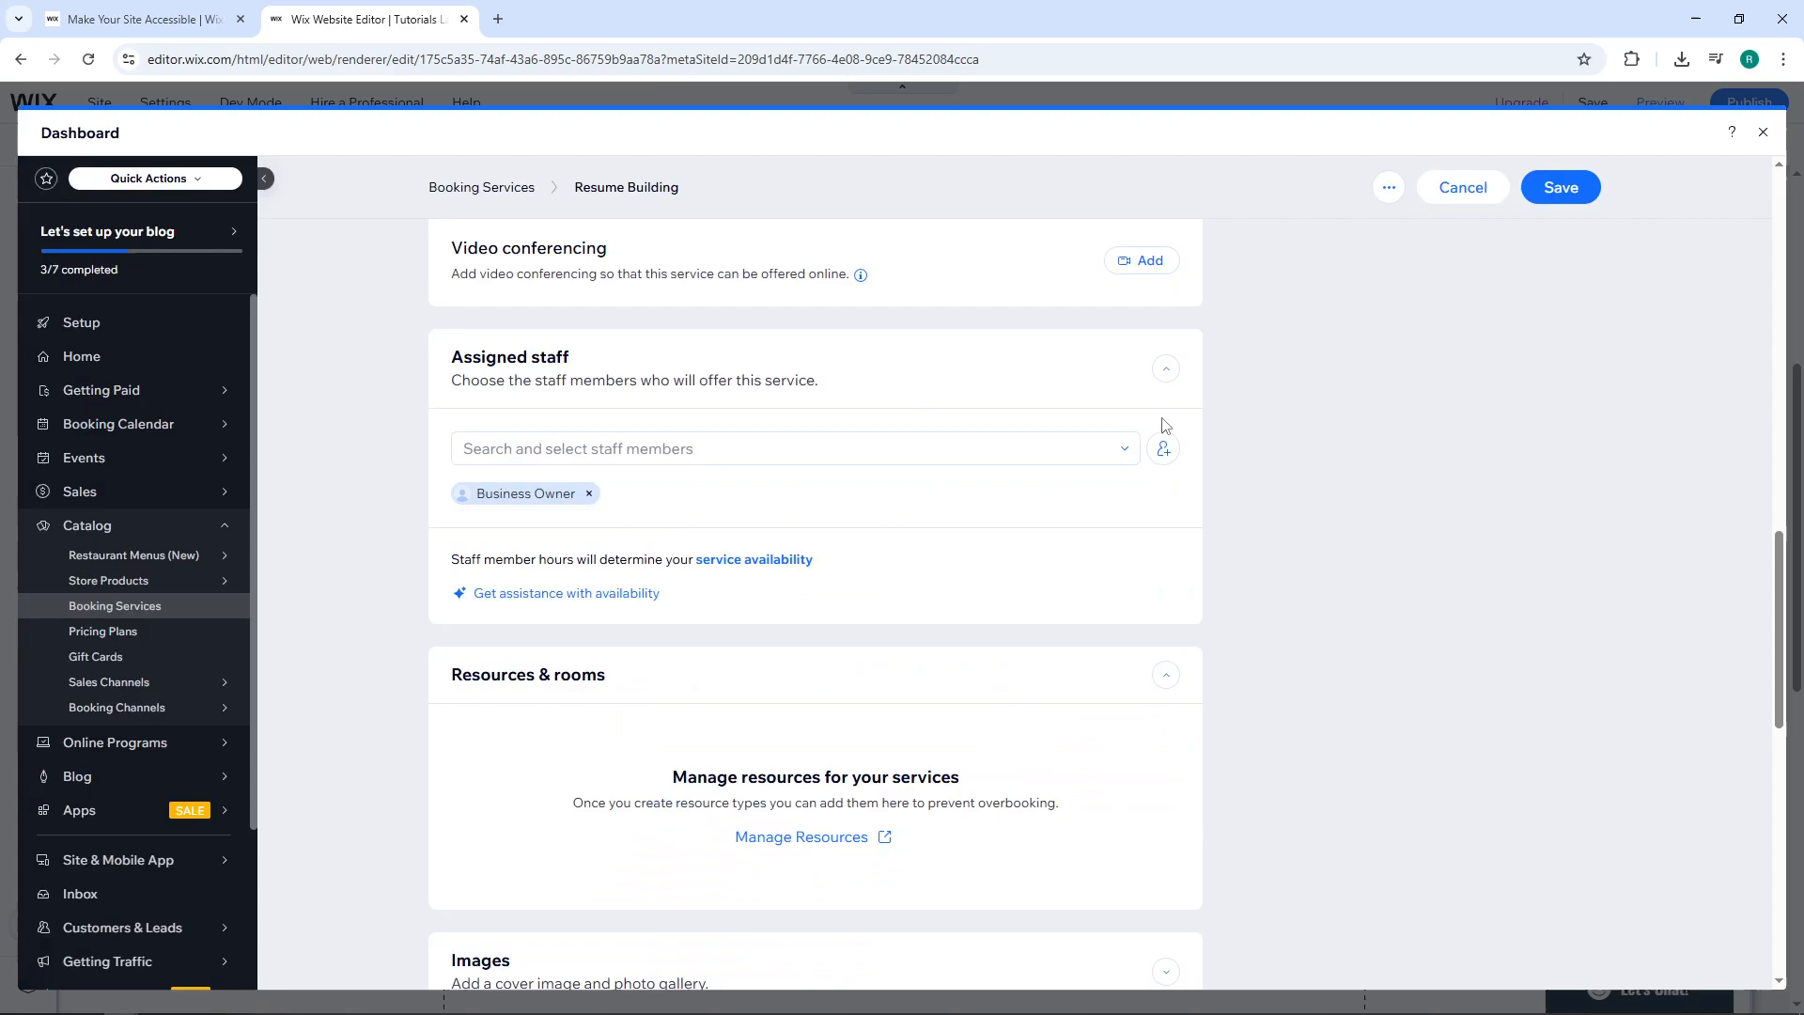
# Keep the Default booking policy and leave online bookings turned on.
pyautogui.scroll(-5, 825, 535)
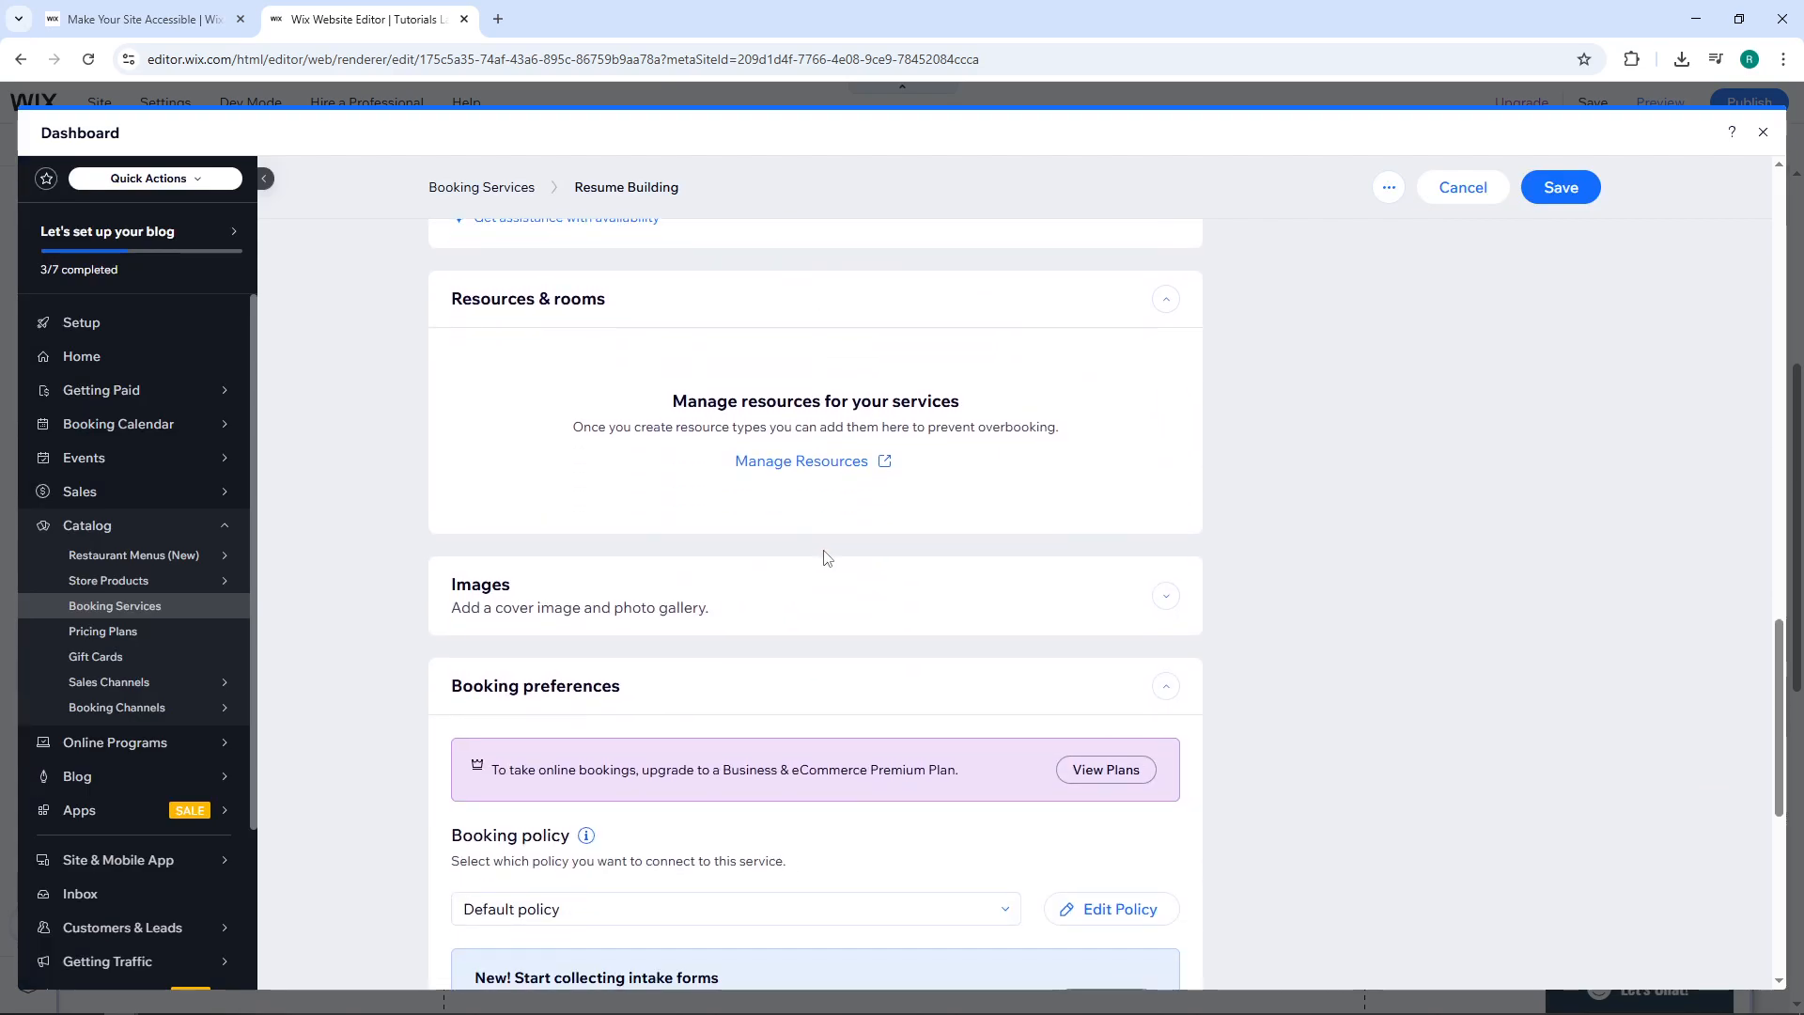
pyautogui.scroll(-3, 826, 555)
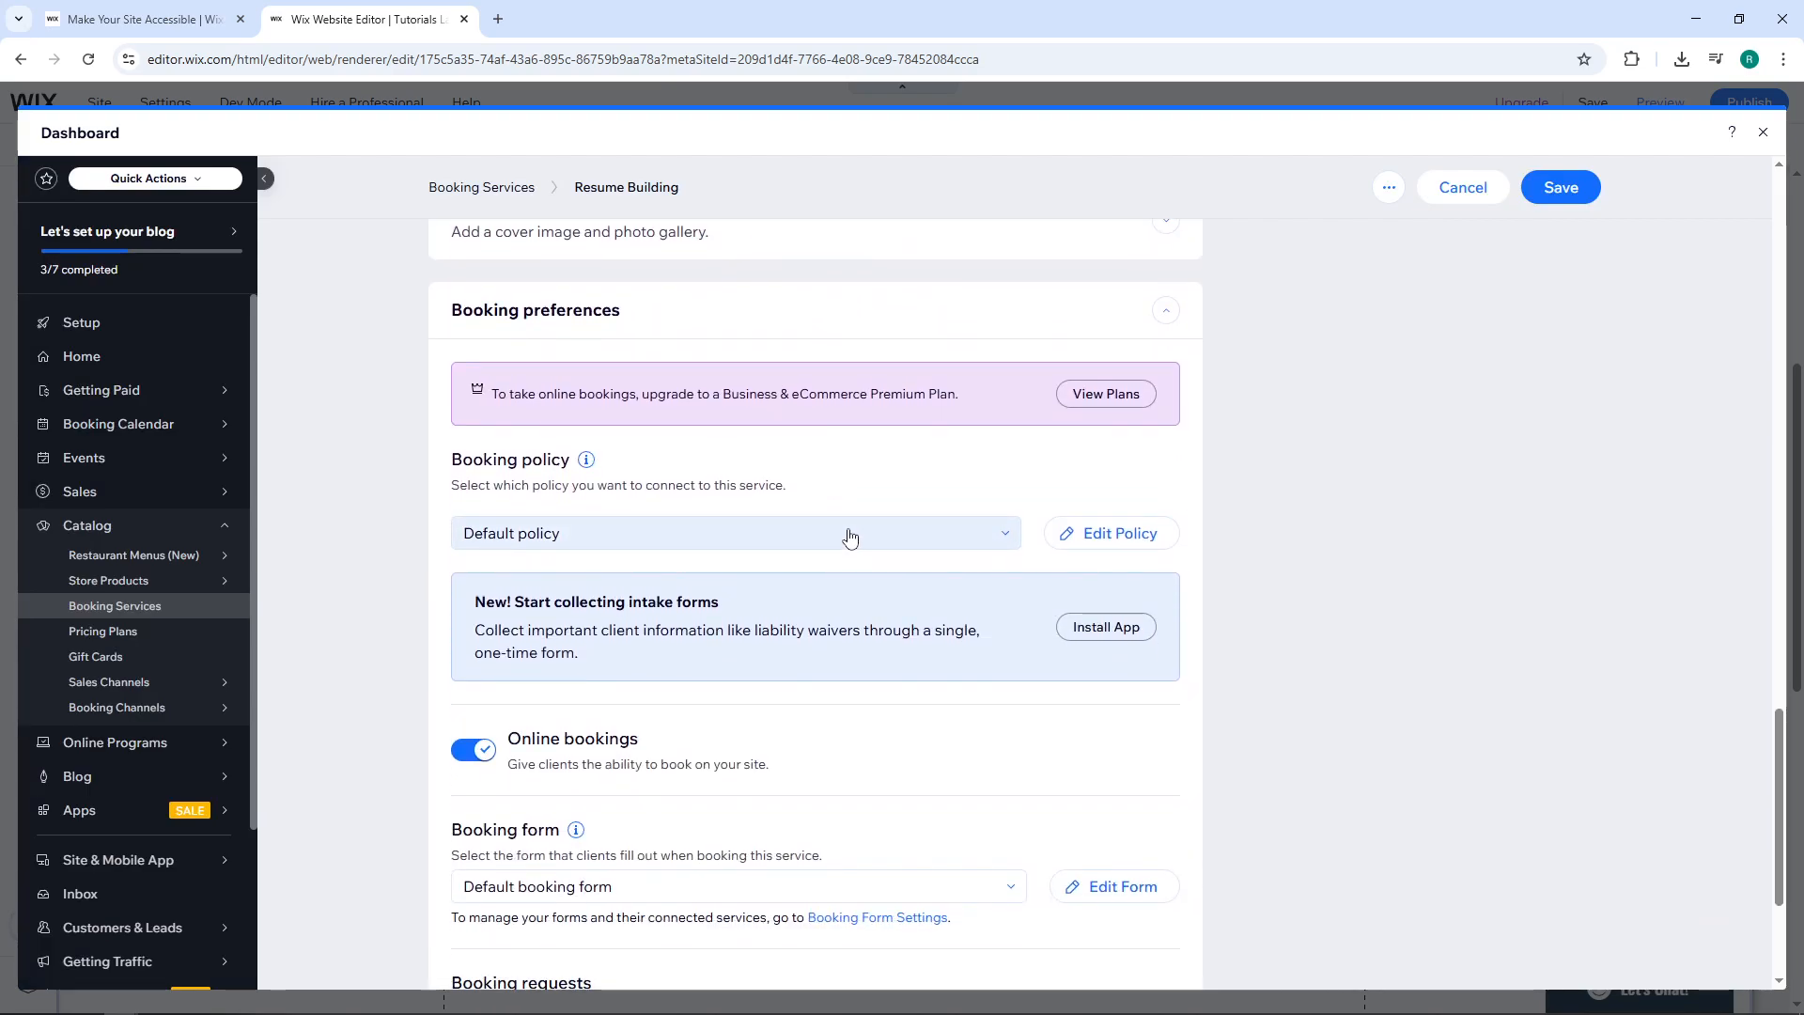
pyautogui.click(830, 539)
pyautogui.click(829, 539)
pyautogui.scroll(-3, 830, 539)
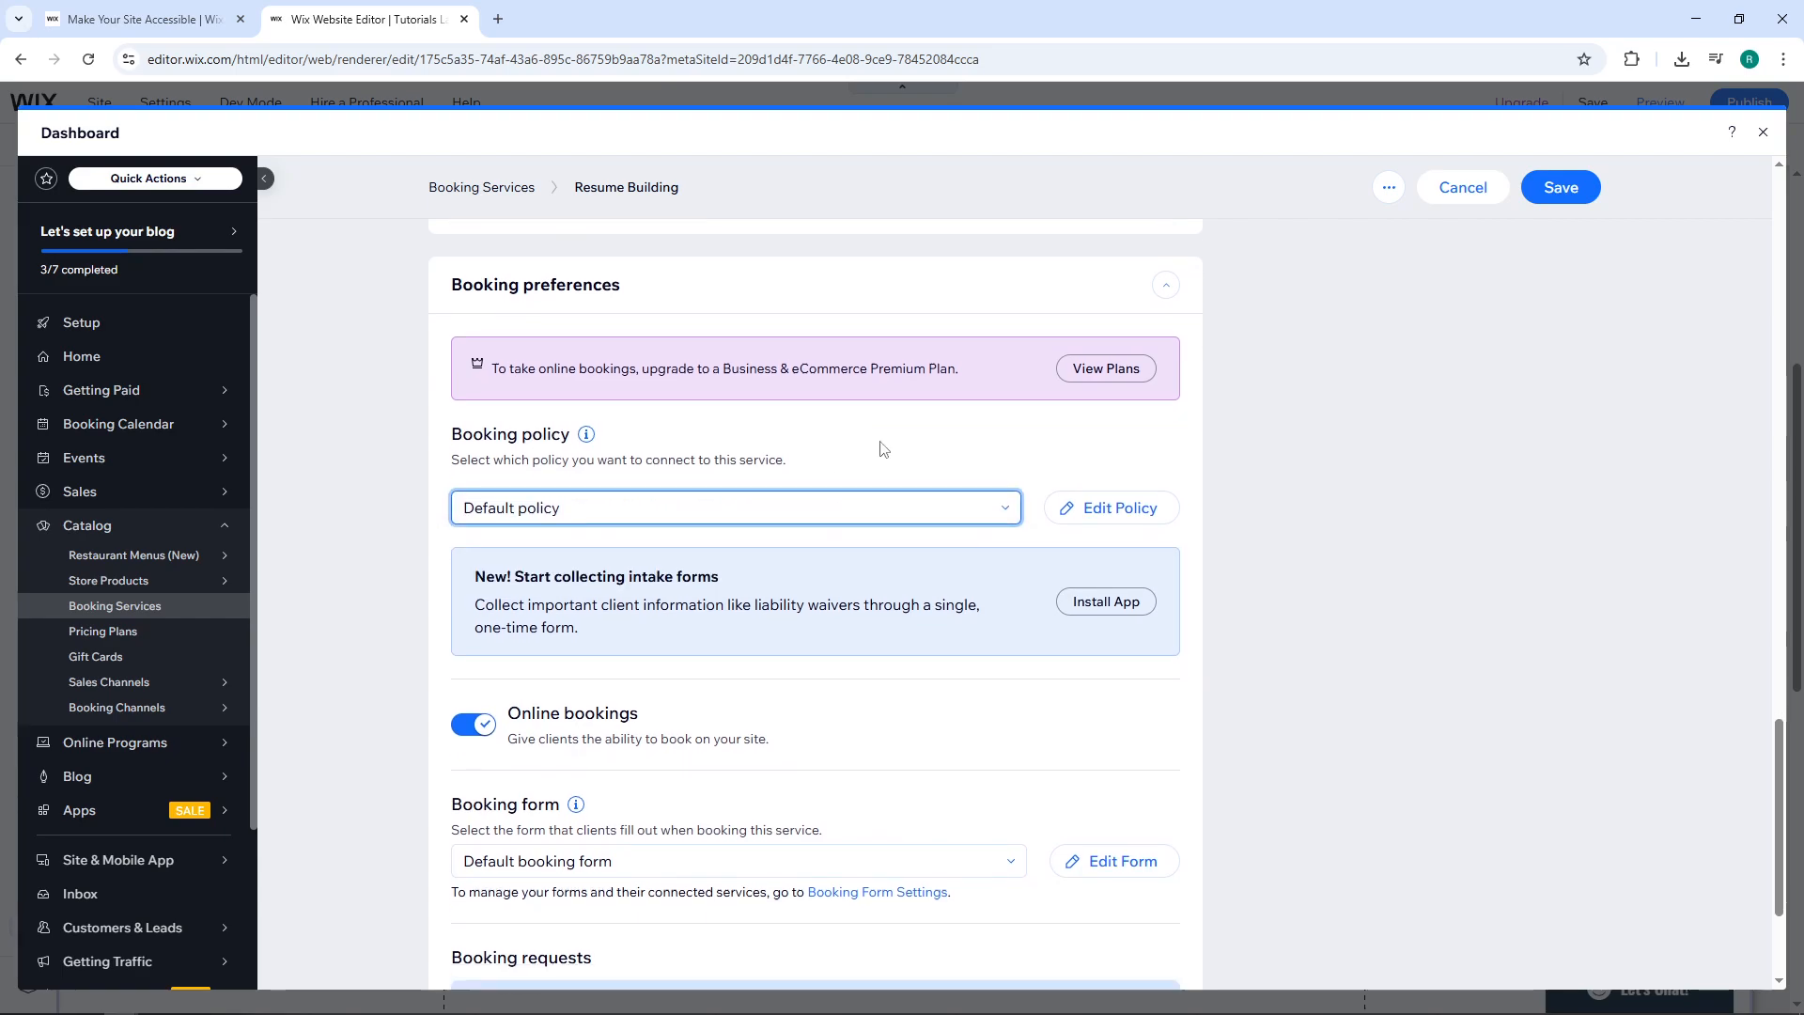
pyautogui.click(475, 471)
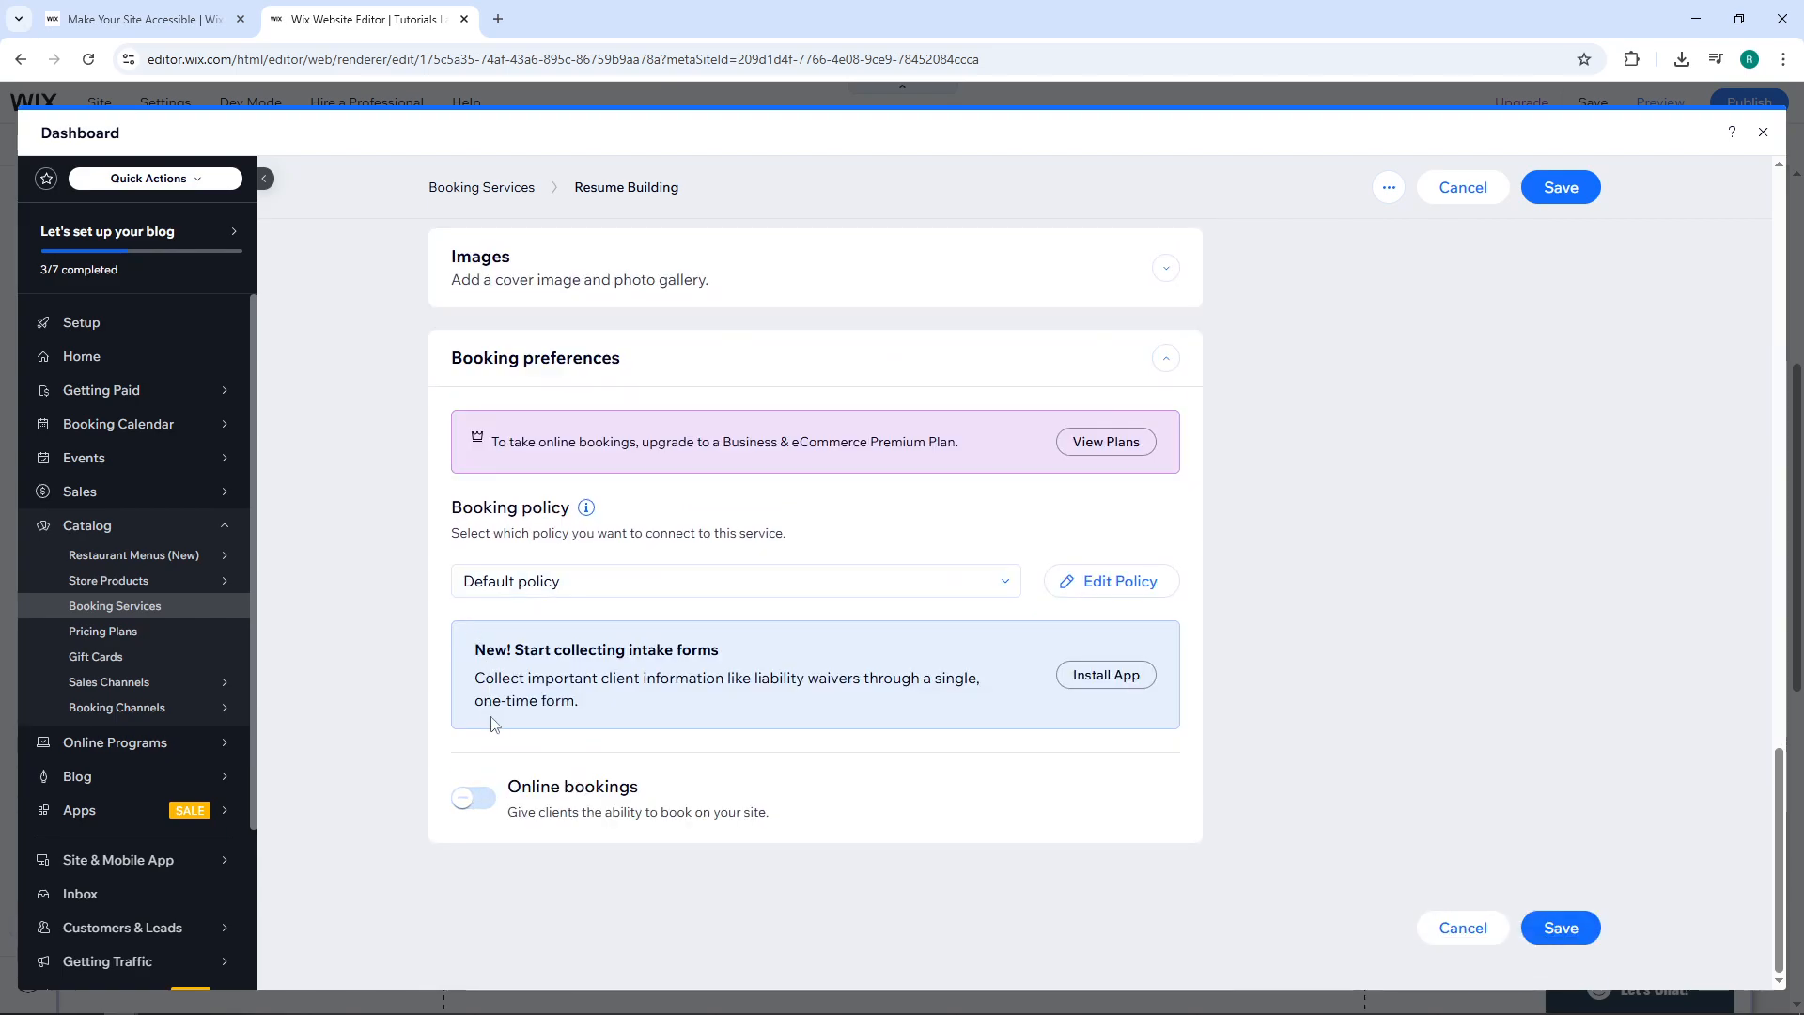
pyautogui.click(473, 798)
# Set bookings to be accepted automatically and save the Resume Building service.
pyautogui.scroll(-3, 460, 807)
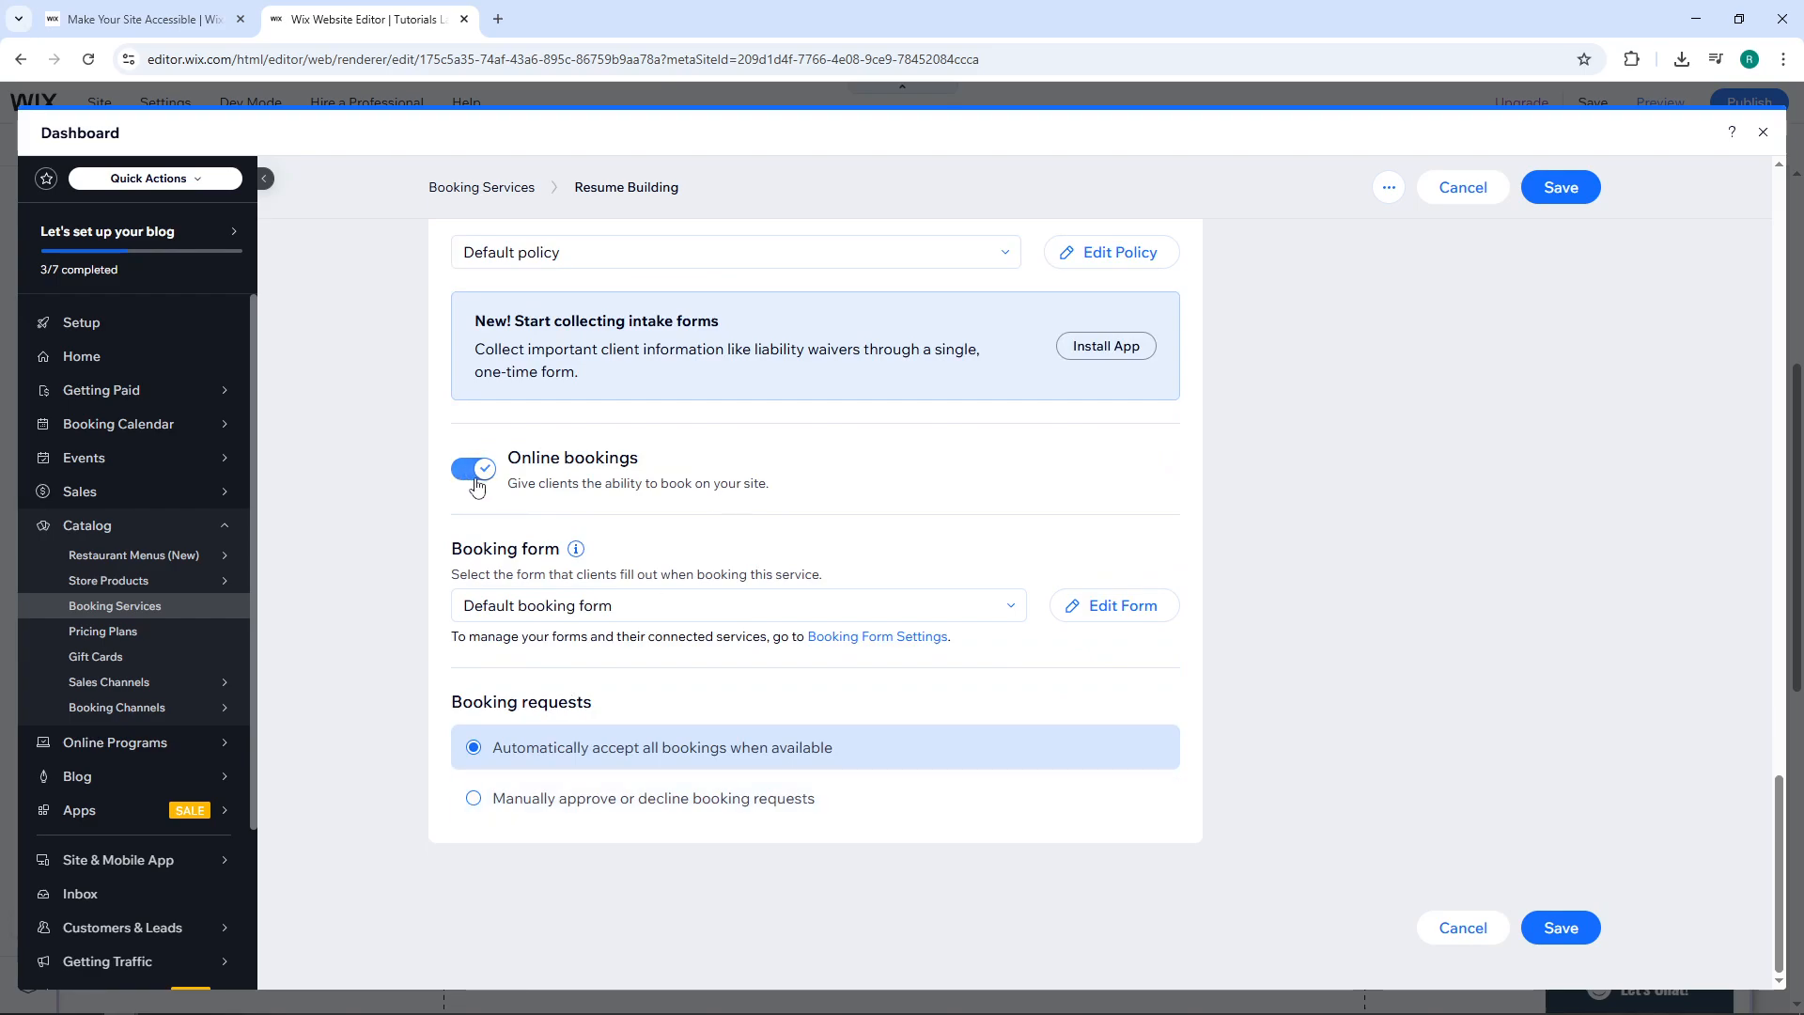
pyautogui.click(564, 794)
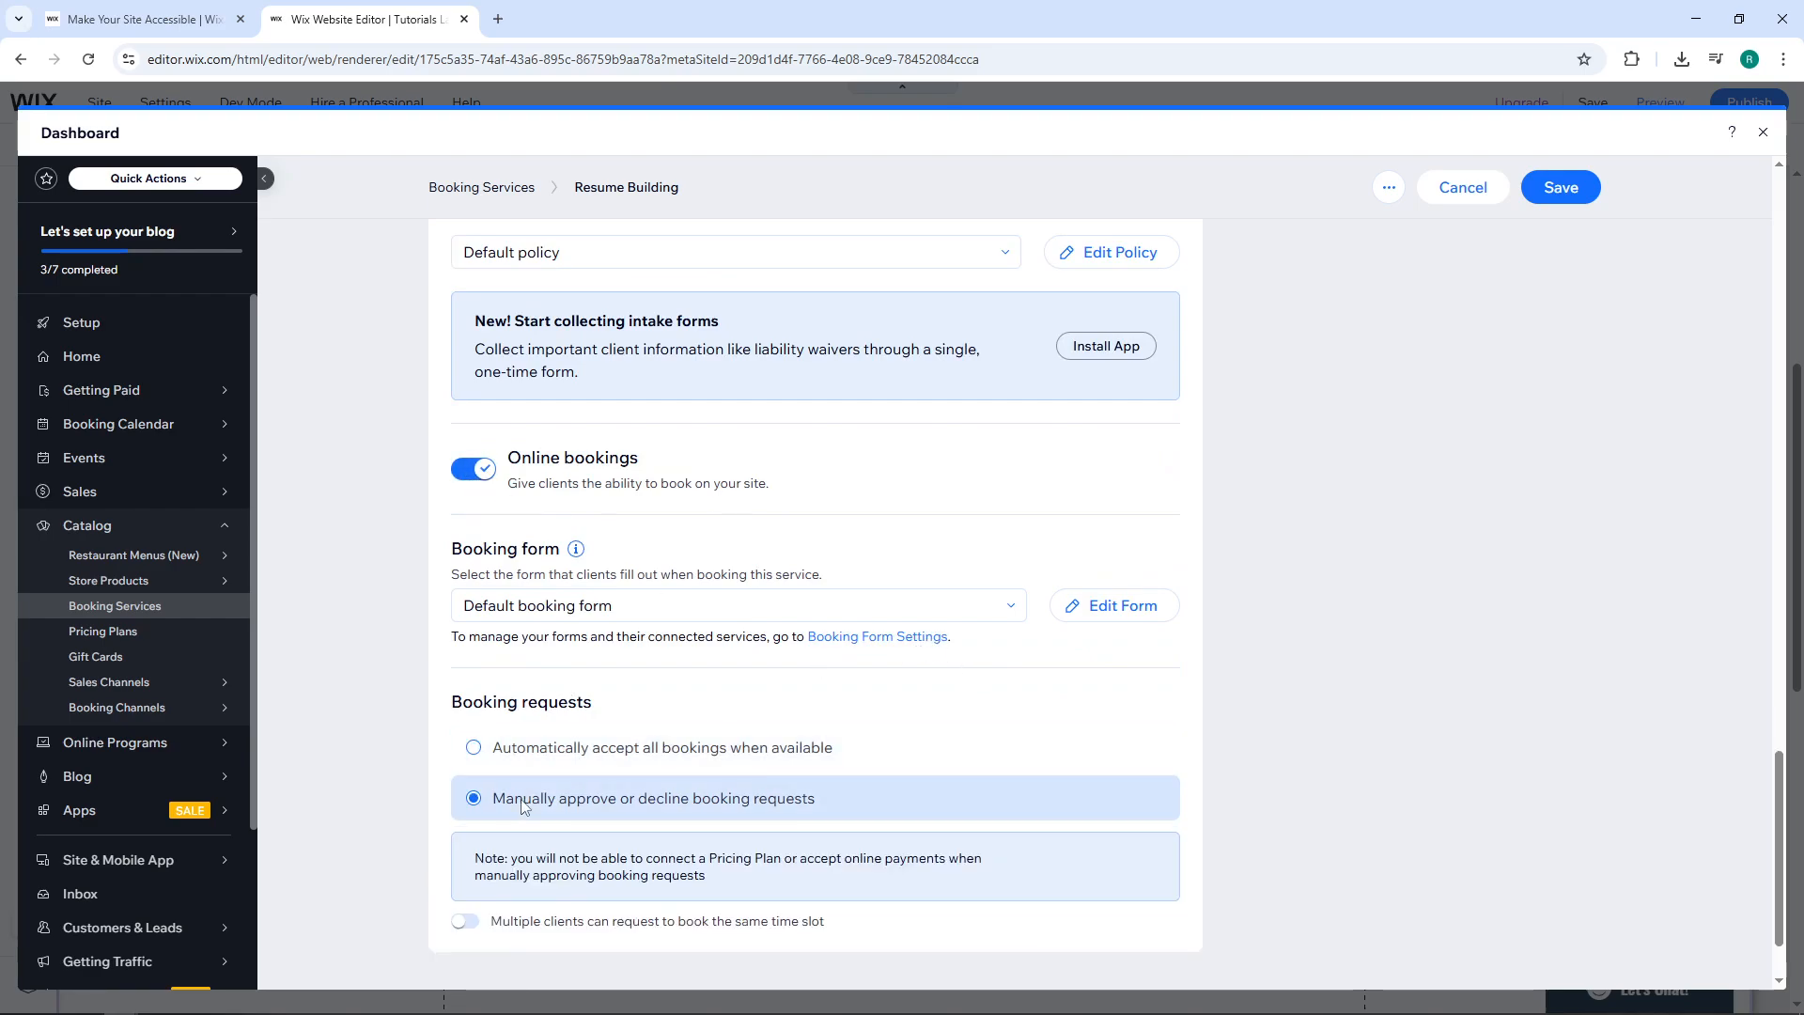
pyautogui.click(575, 749)
pyautogui.click(560, 794)
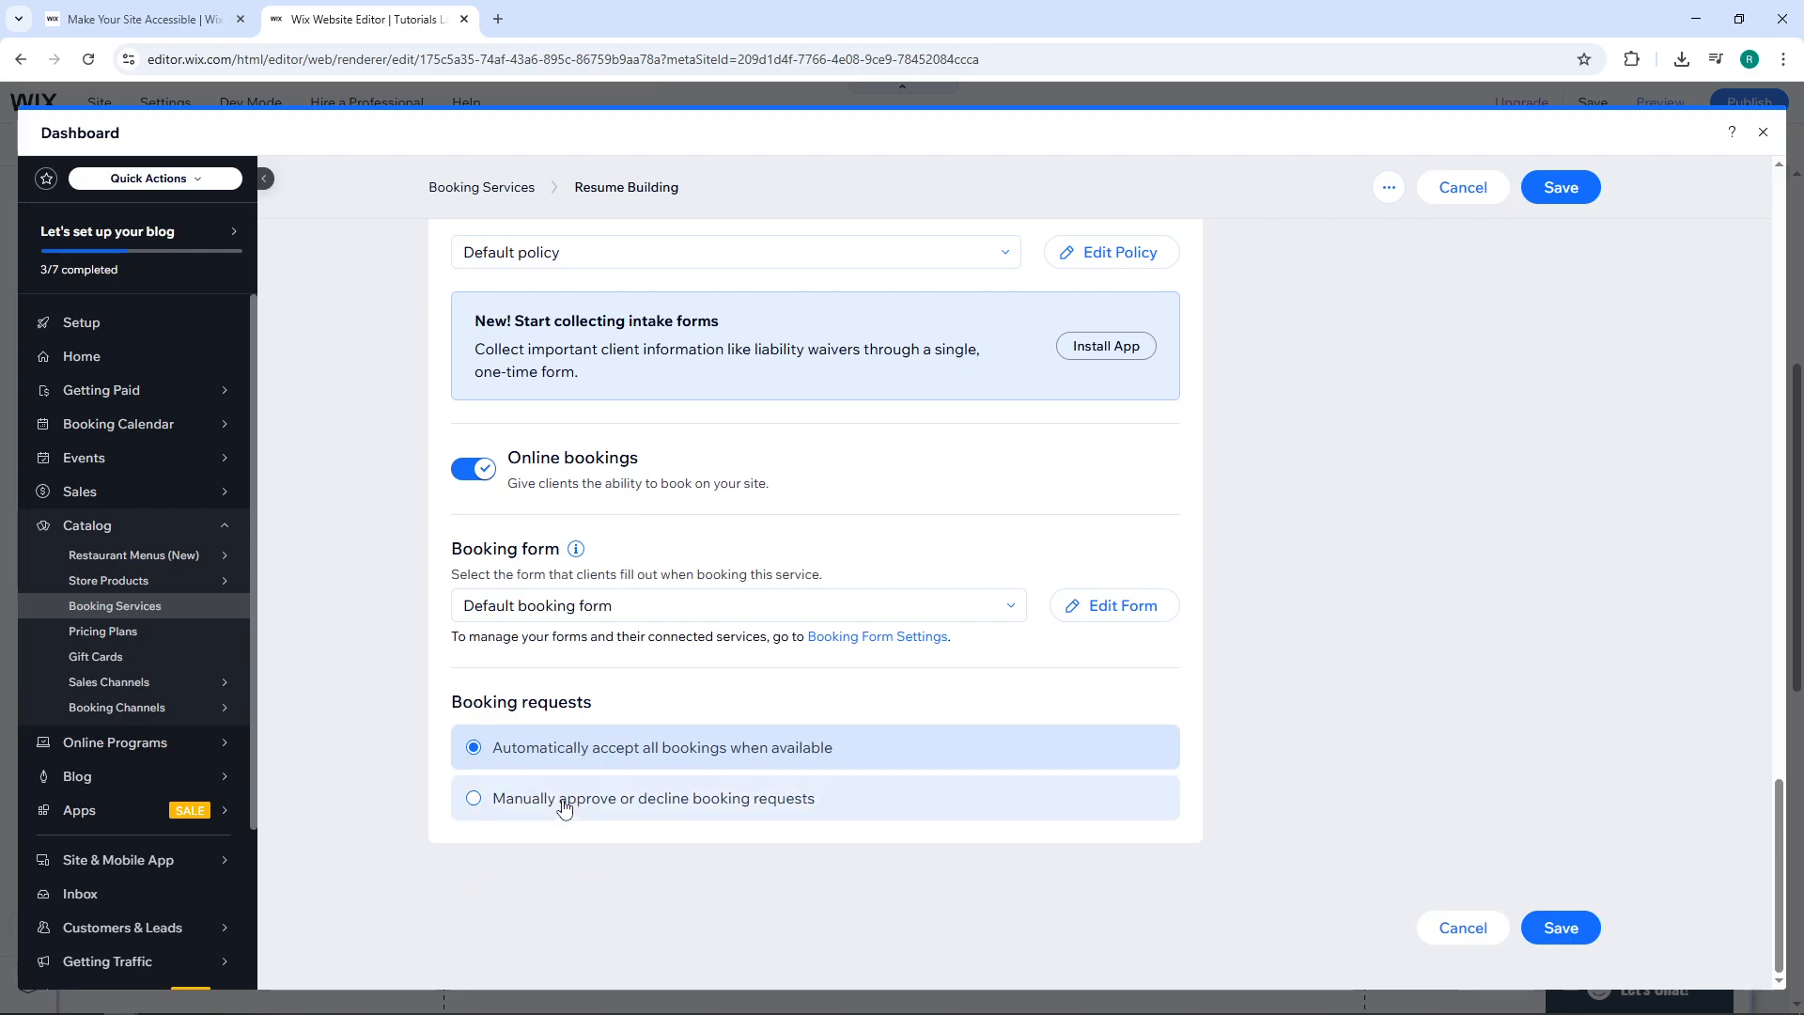
pyautogui.click(564, 794)
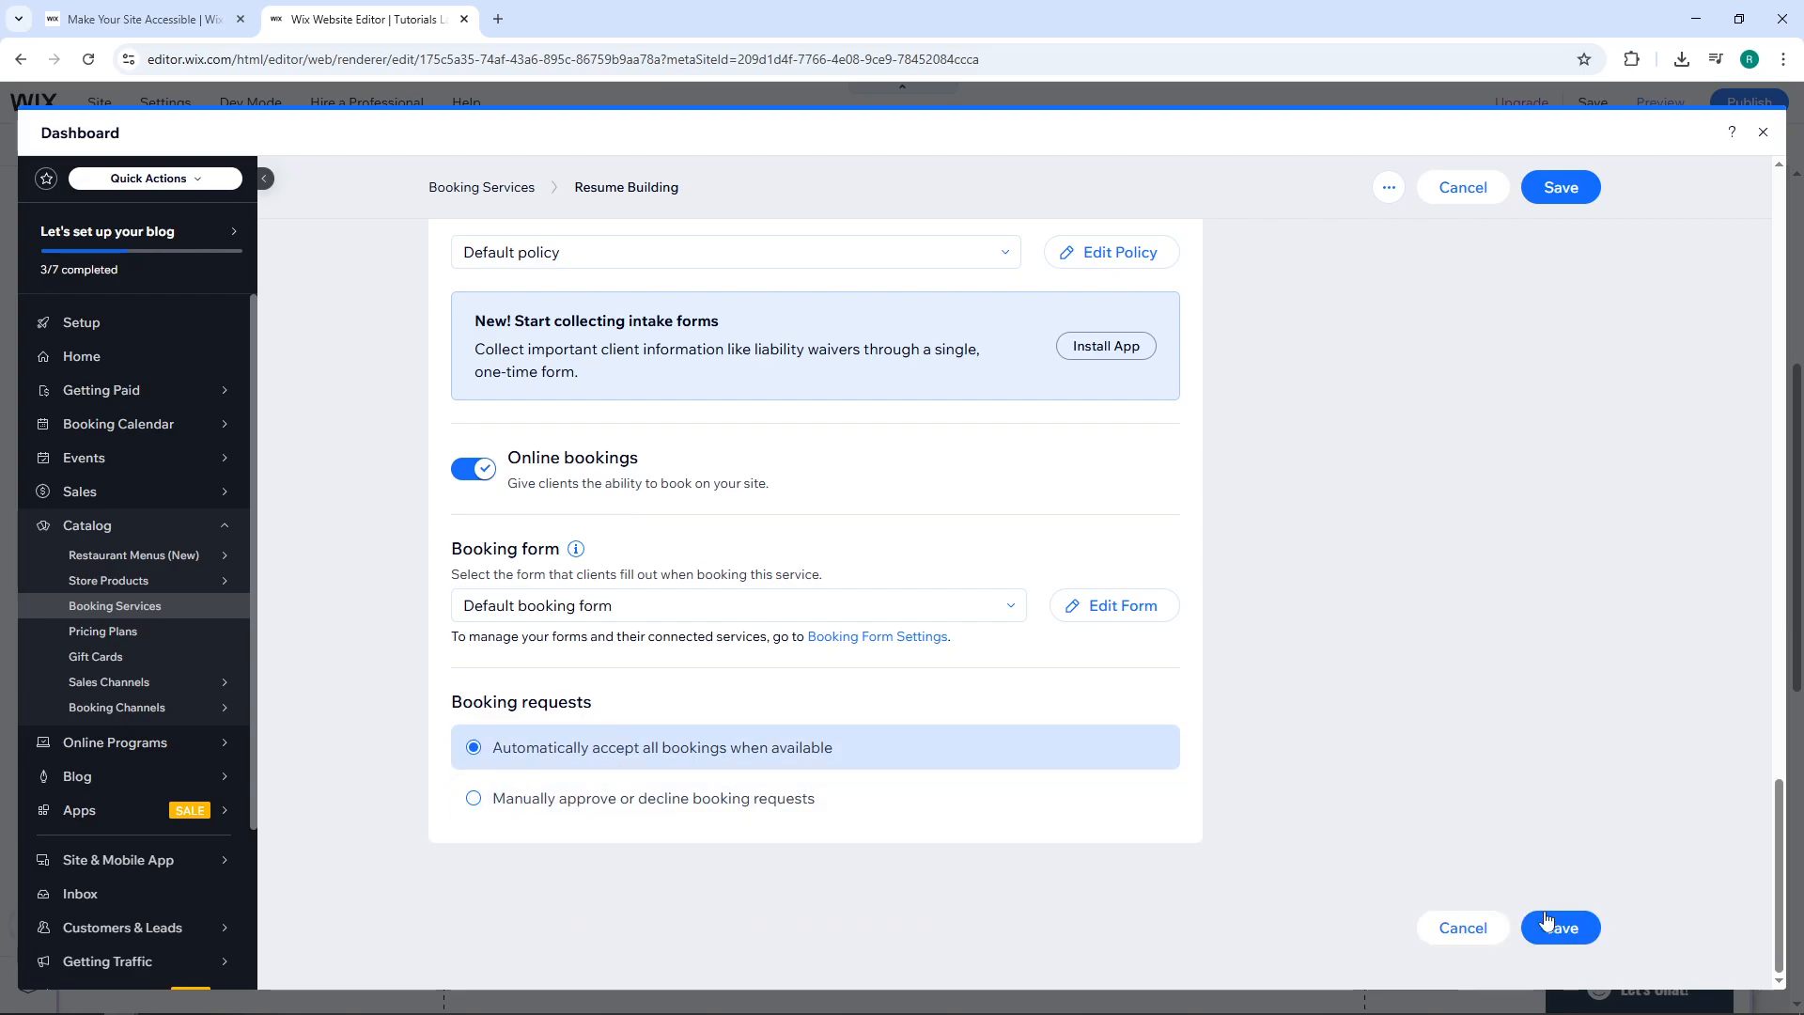
pyautogui.click(1575, 931)
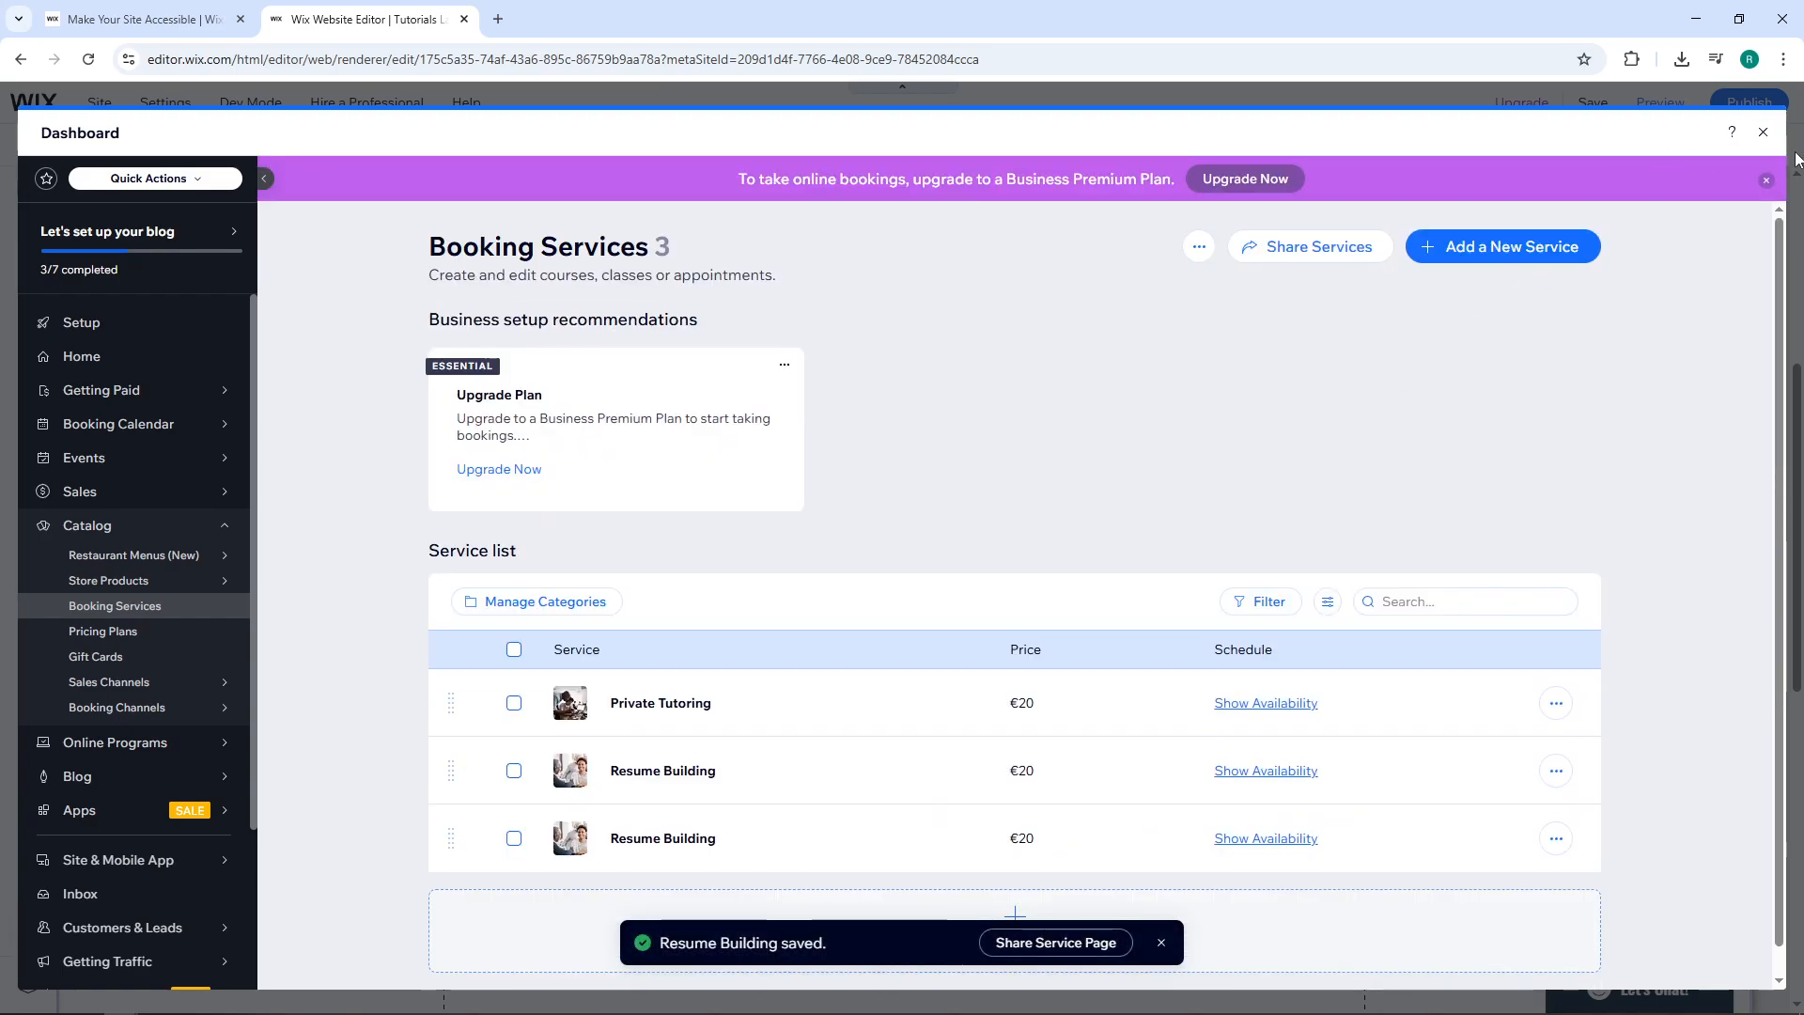
# Back in the editor, select Resume Building as the Calendar widget's service in its Settings.
pyautogui.click(1763, 132)
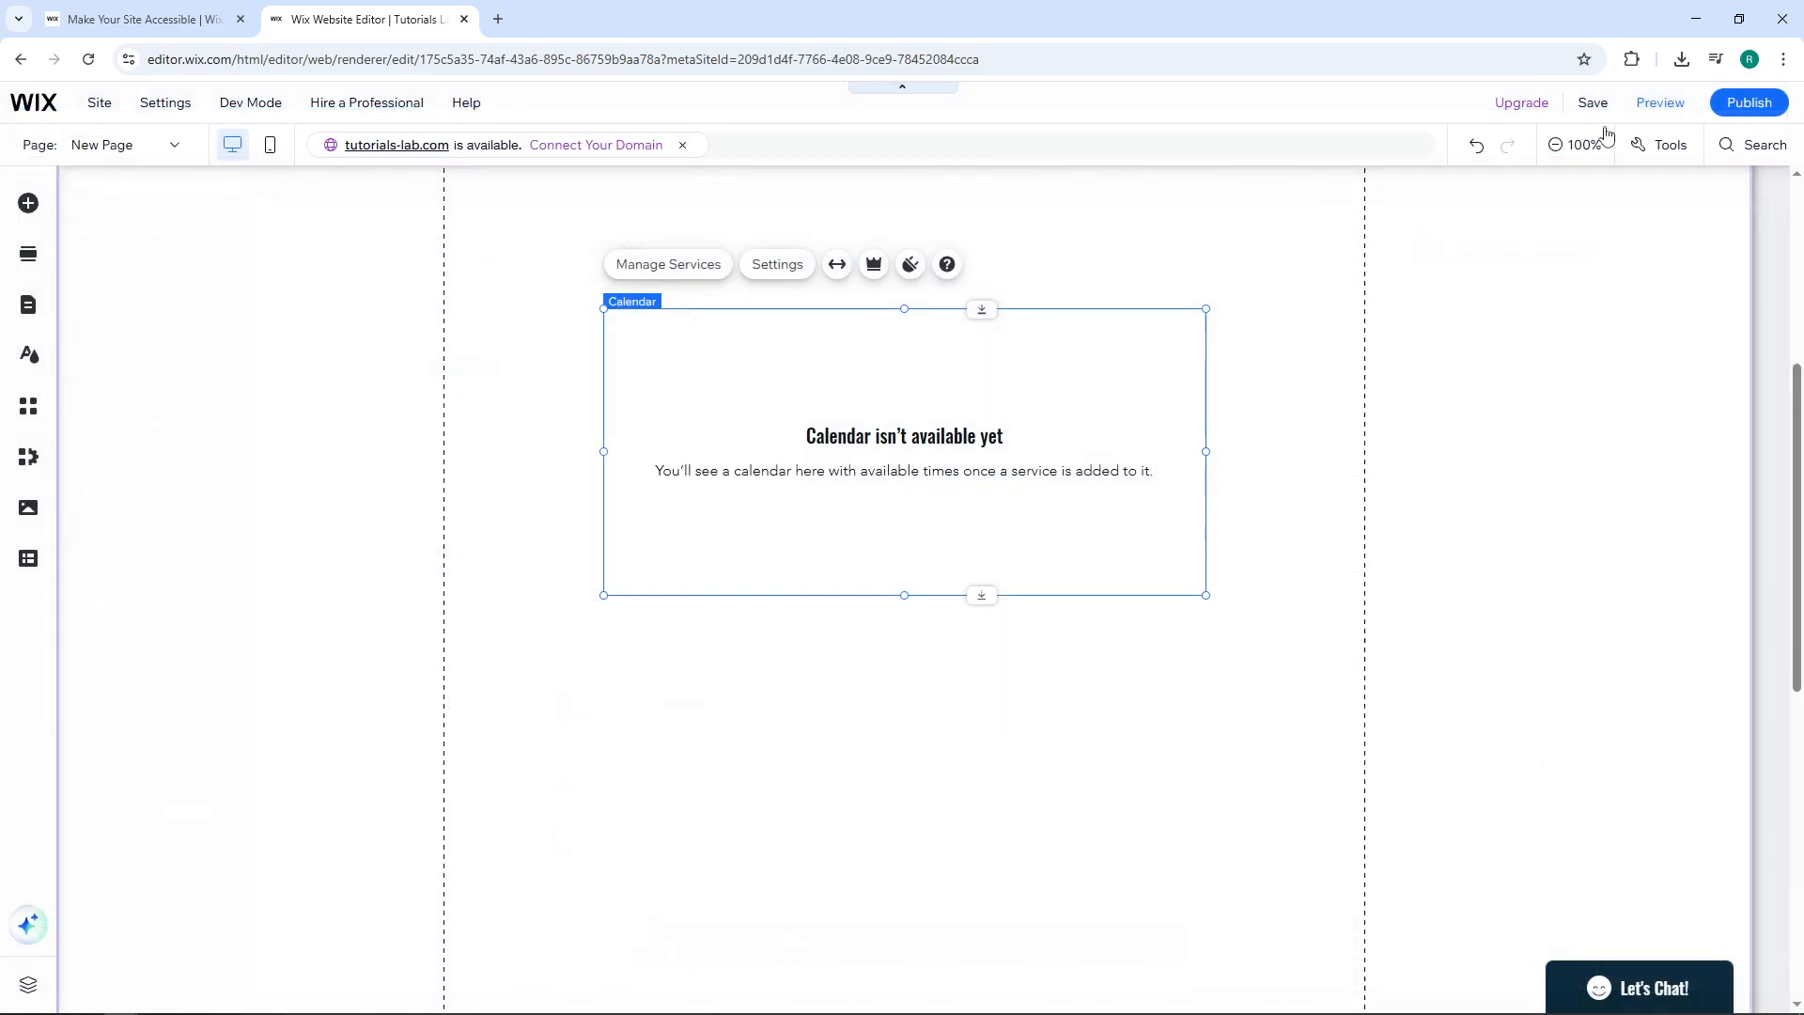
pyautogui.click(772, 264)
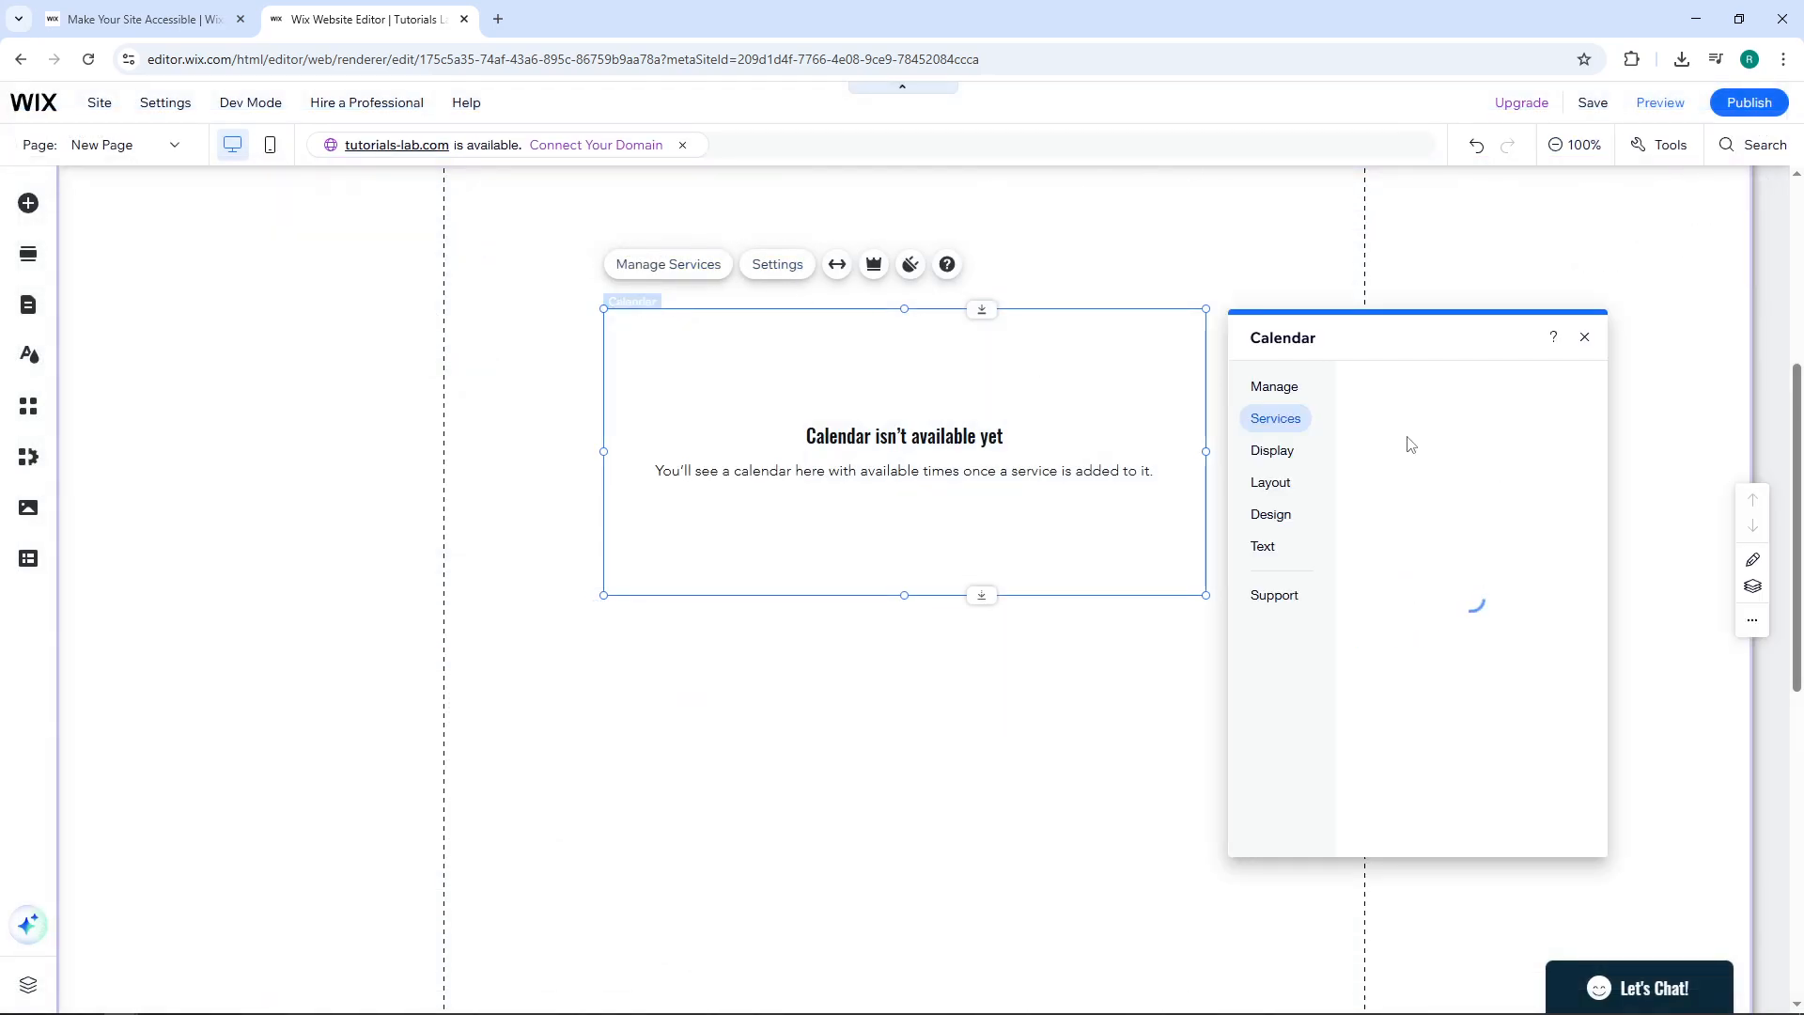
pyautogui.click(1366, 461)
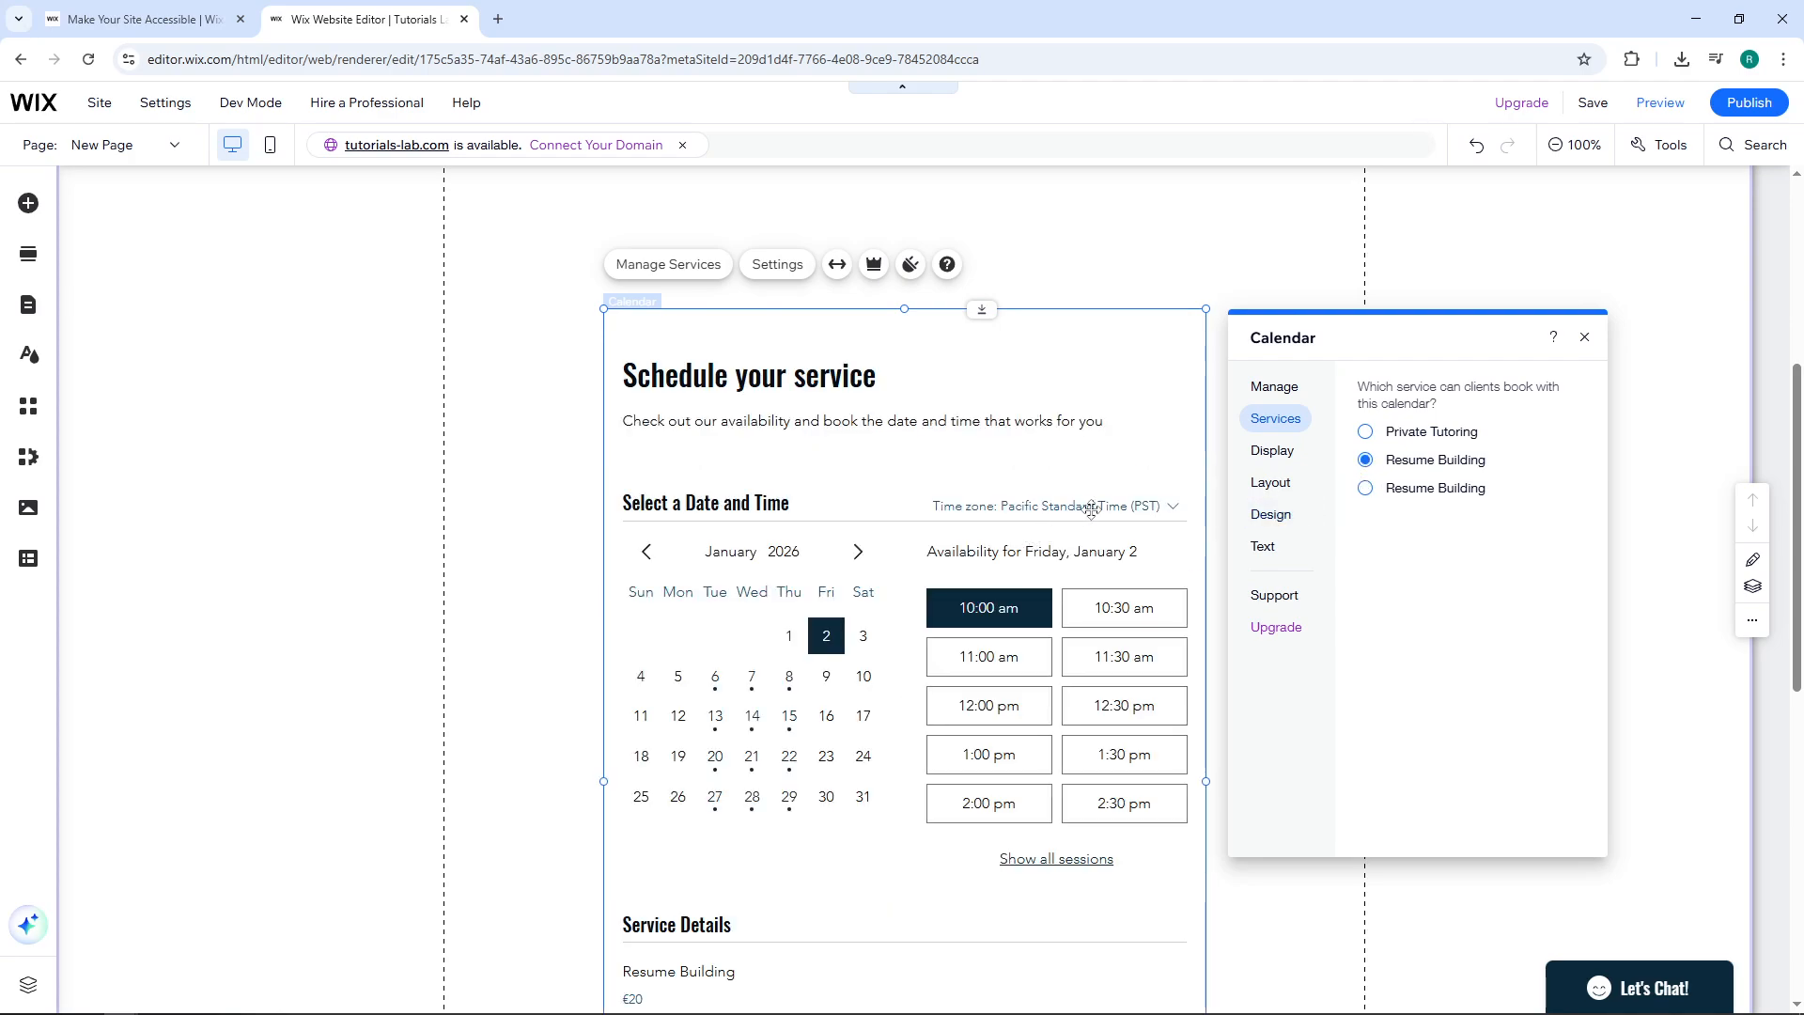
pyautogui.click(1585, 338)
pyautogui.scroll(-2, 1250, 433)
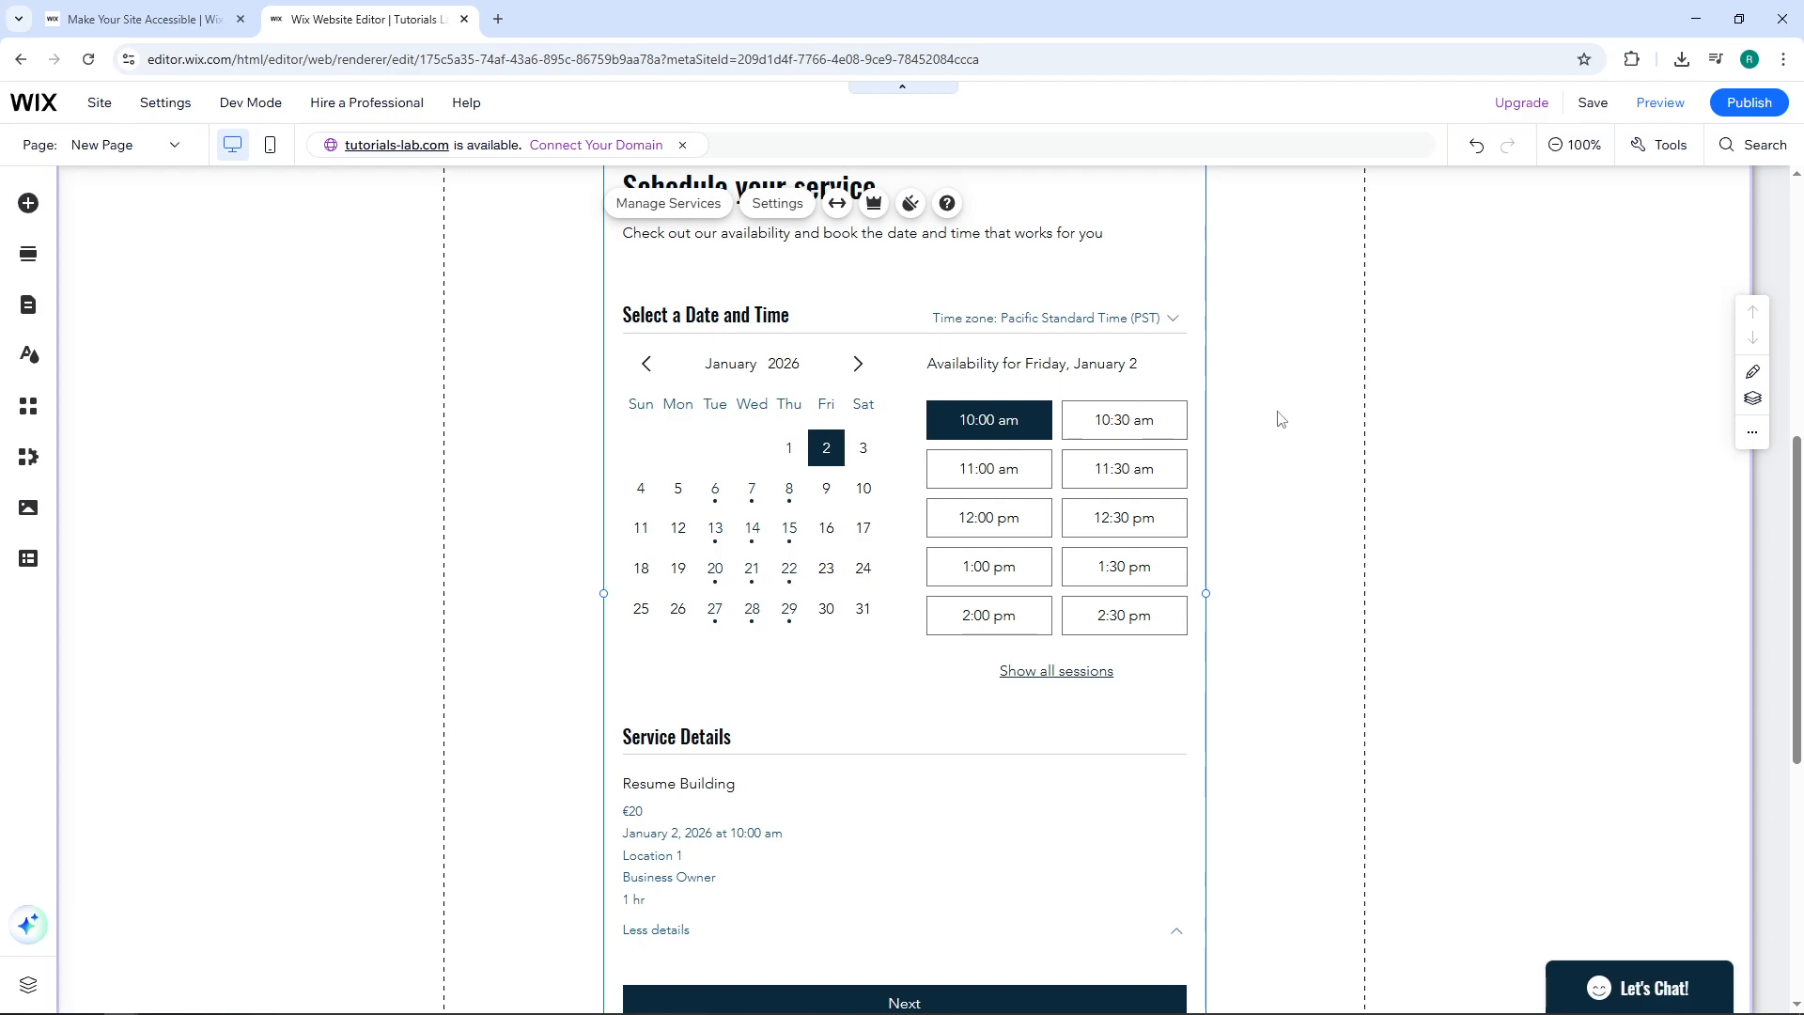
pyautogui.scroll(1, 1280, 415)
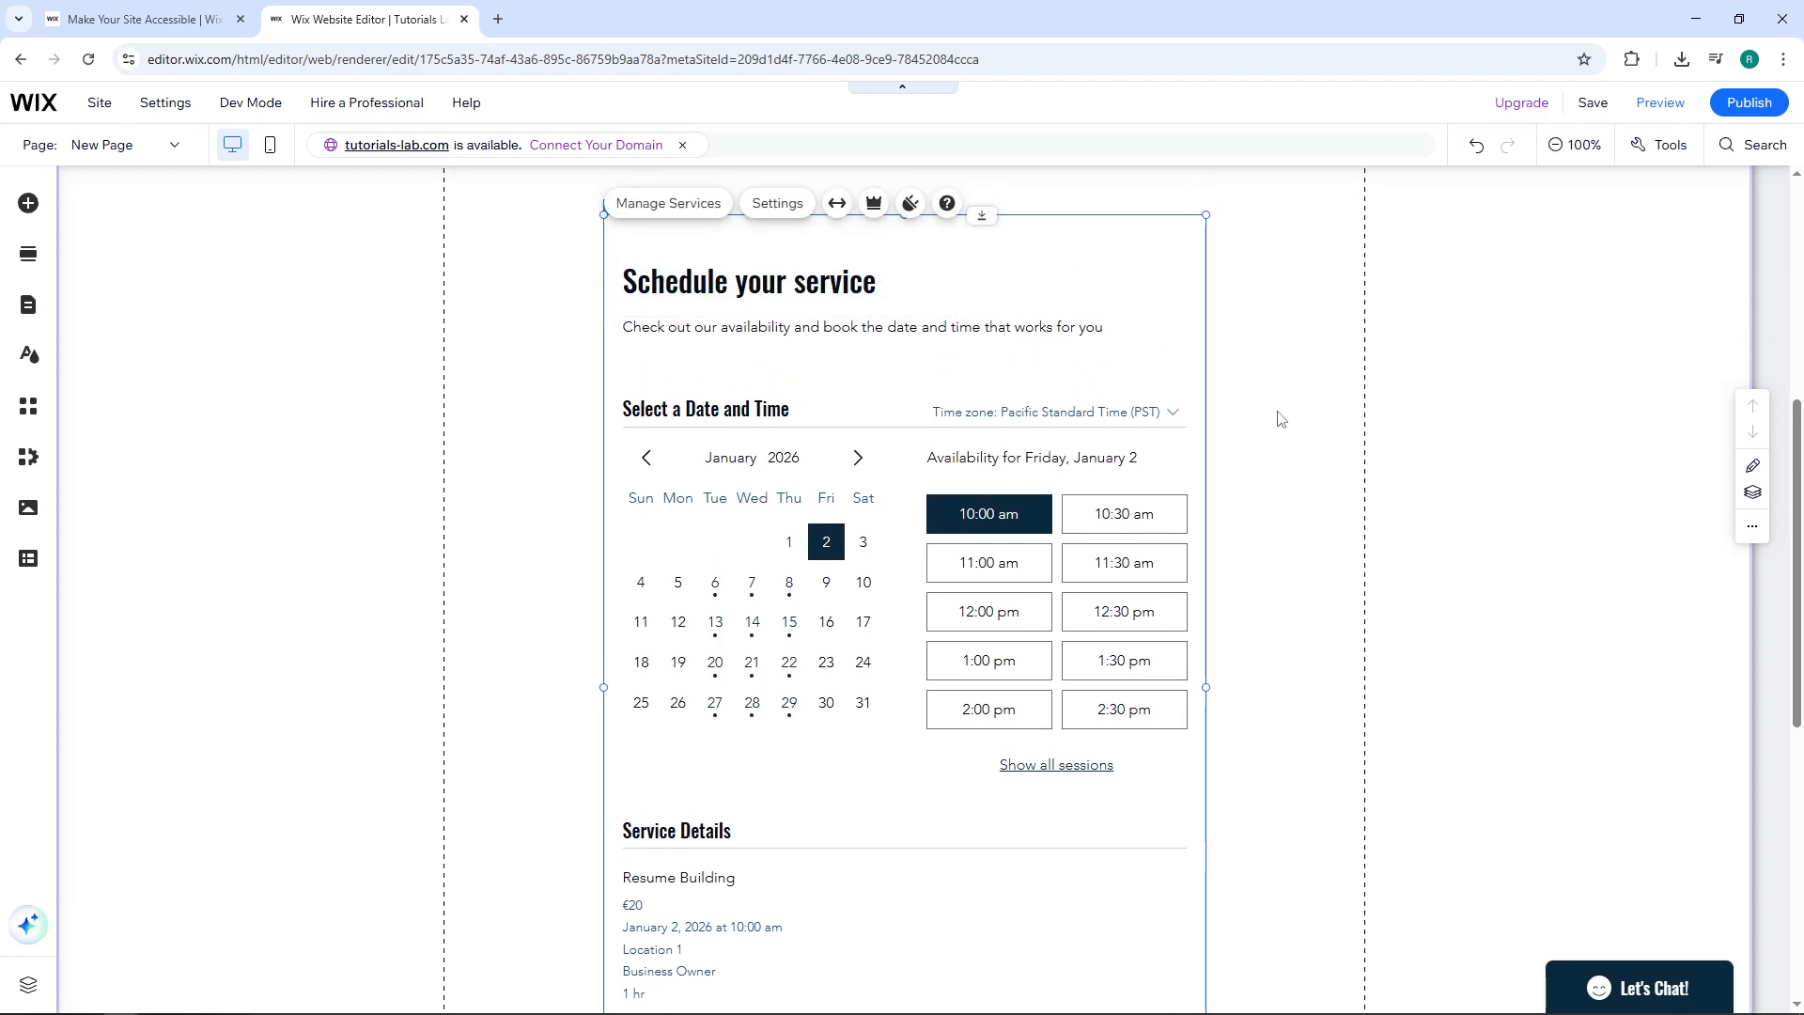